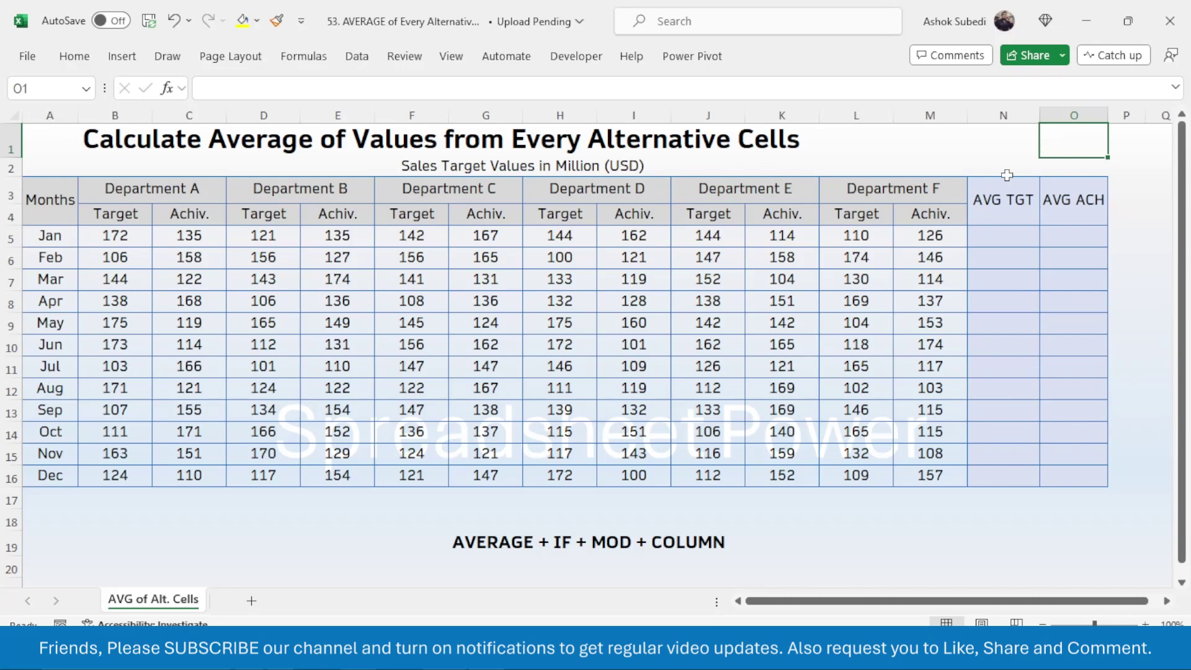
left_click(1001, 113)
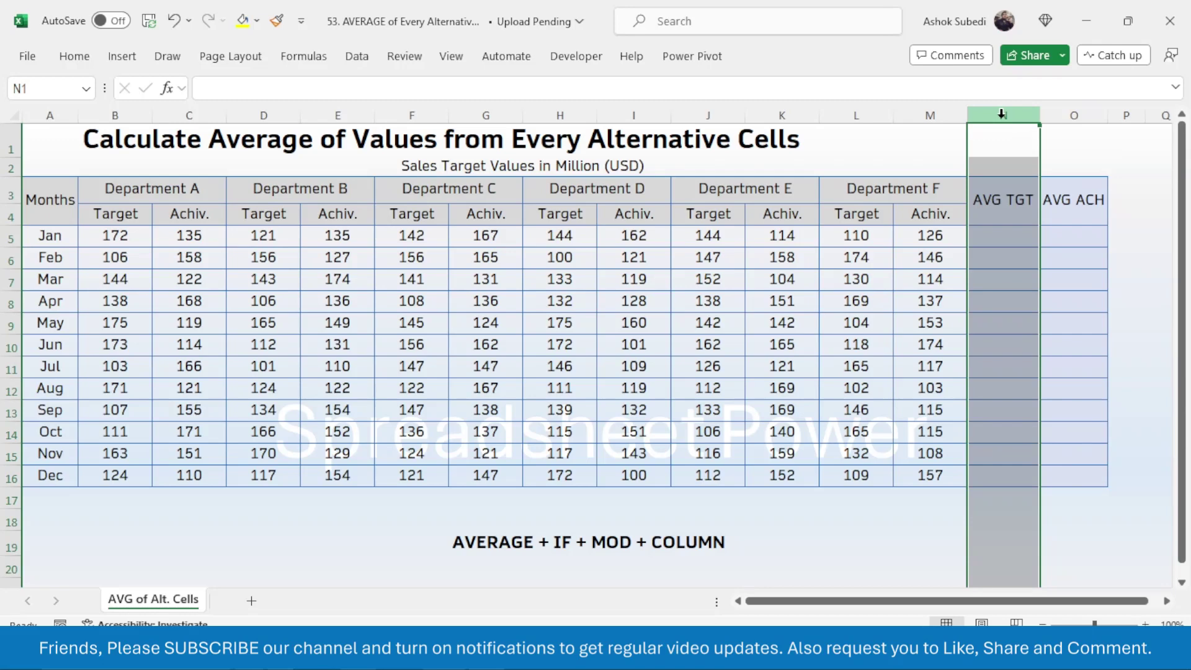
left_click(1080, 113)
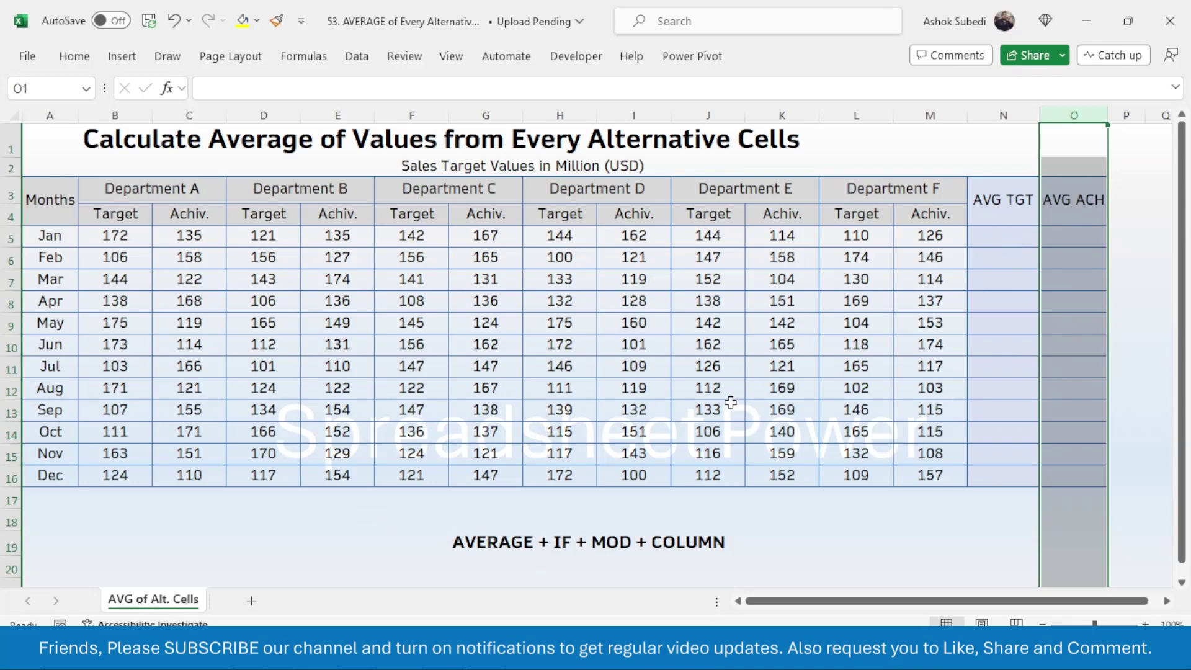
- Enter the formula =COLUMN(B5) in cell B17 below the Department A target values
left_click(128, 499)
type("=")
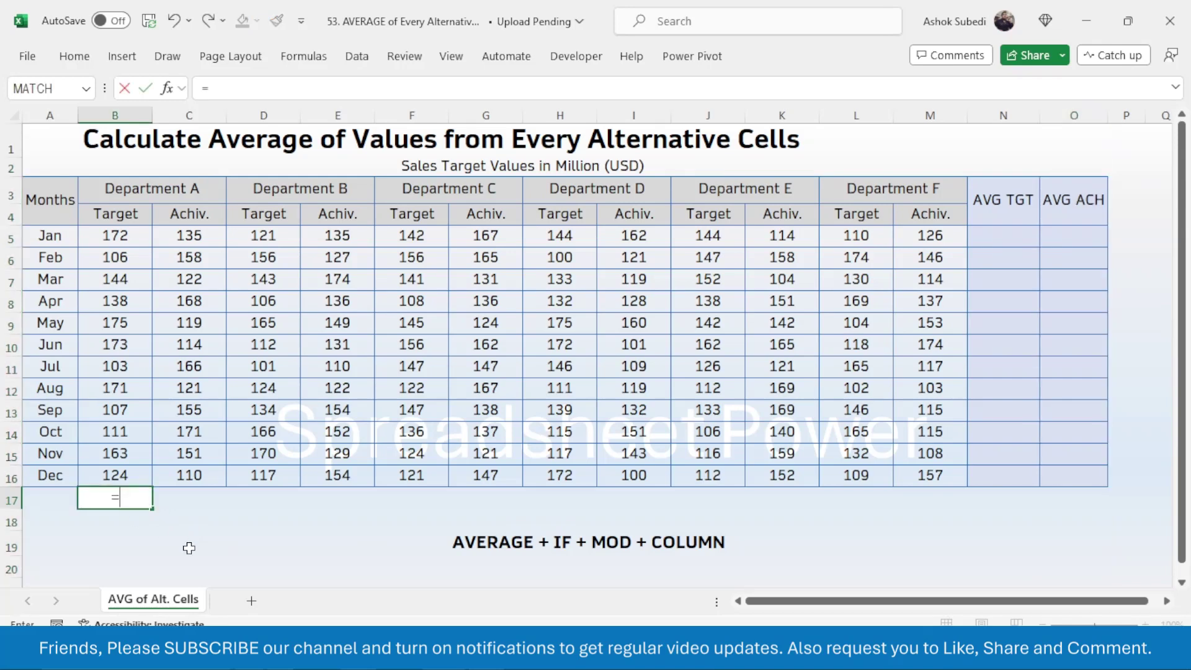
type("COLUMN(")
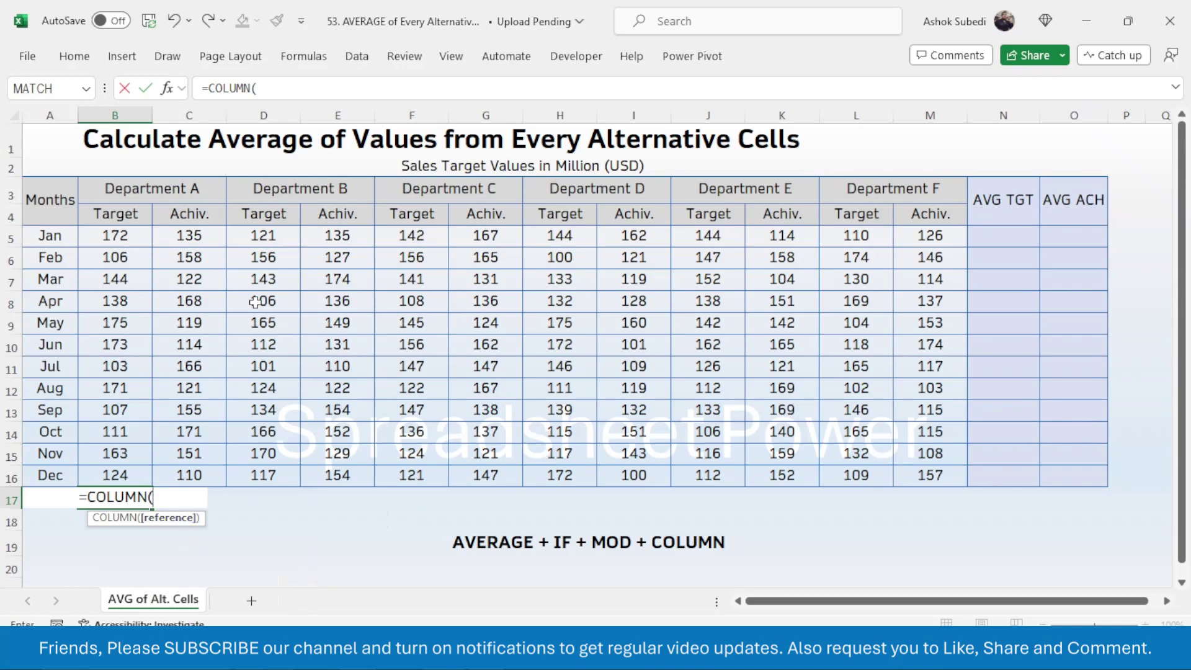
left_click(137, 235)
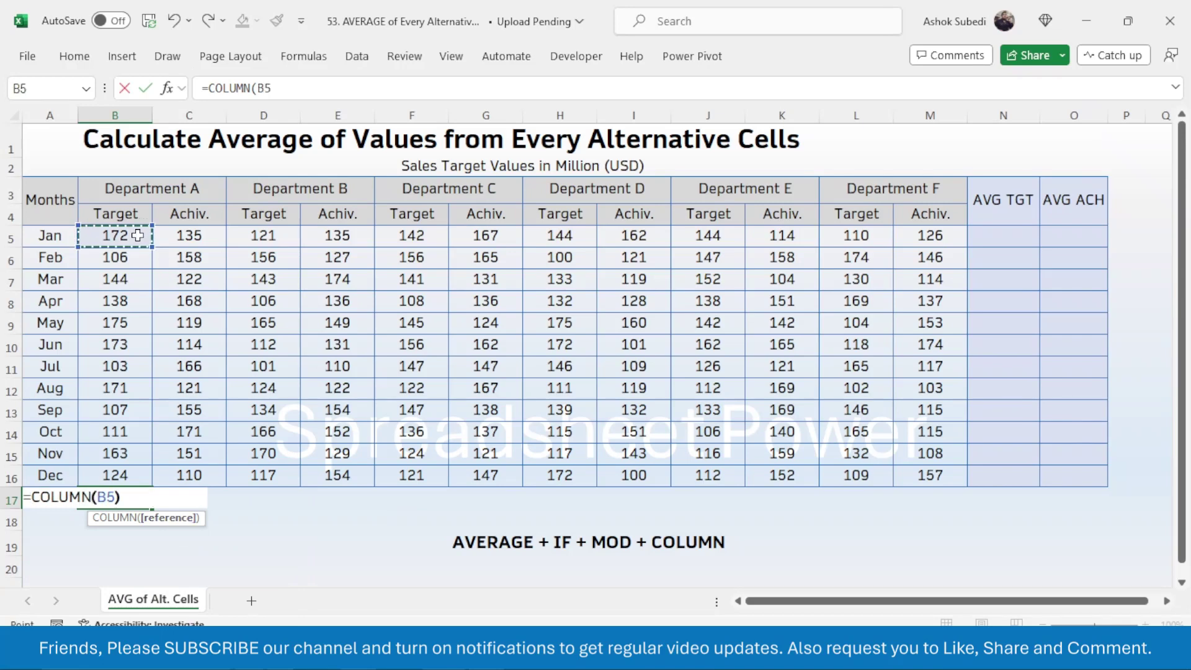
type(")")
key("Return")
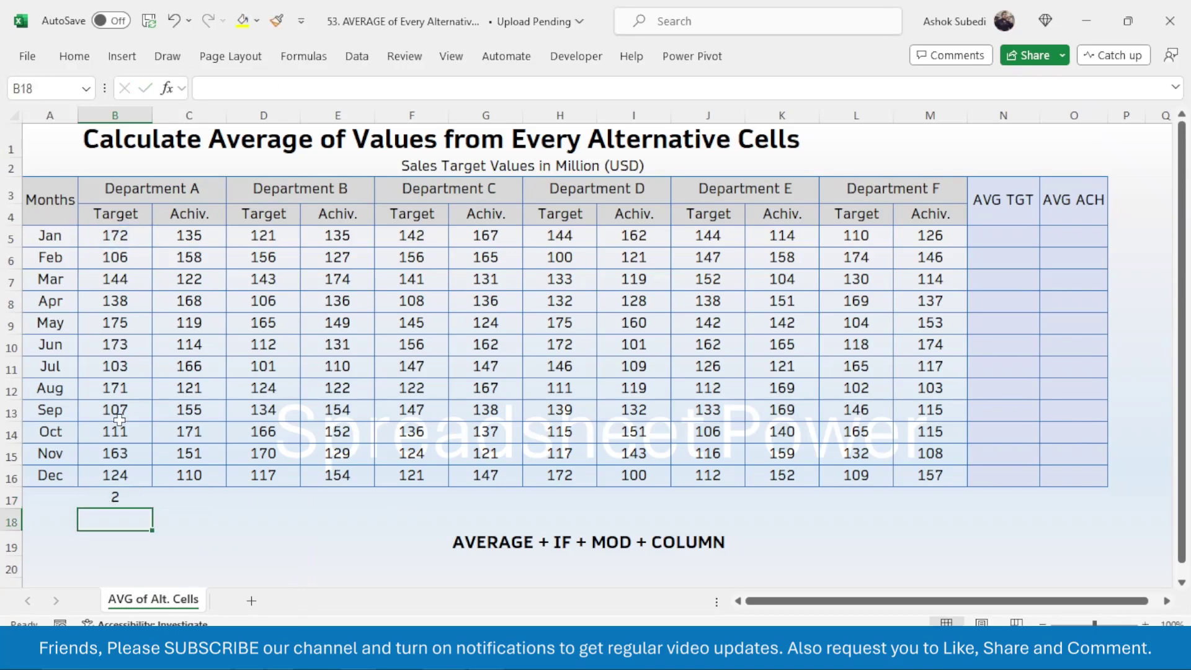
- Fill the COLUMN formula from B17 across row 17 through M17
left_click(106, 496)
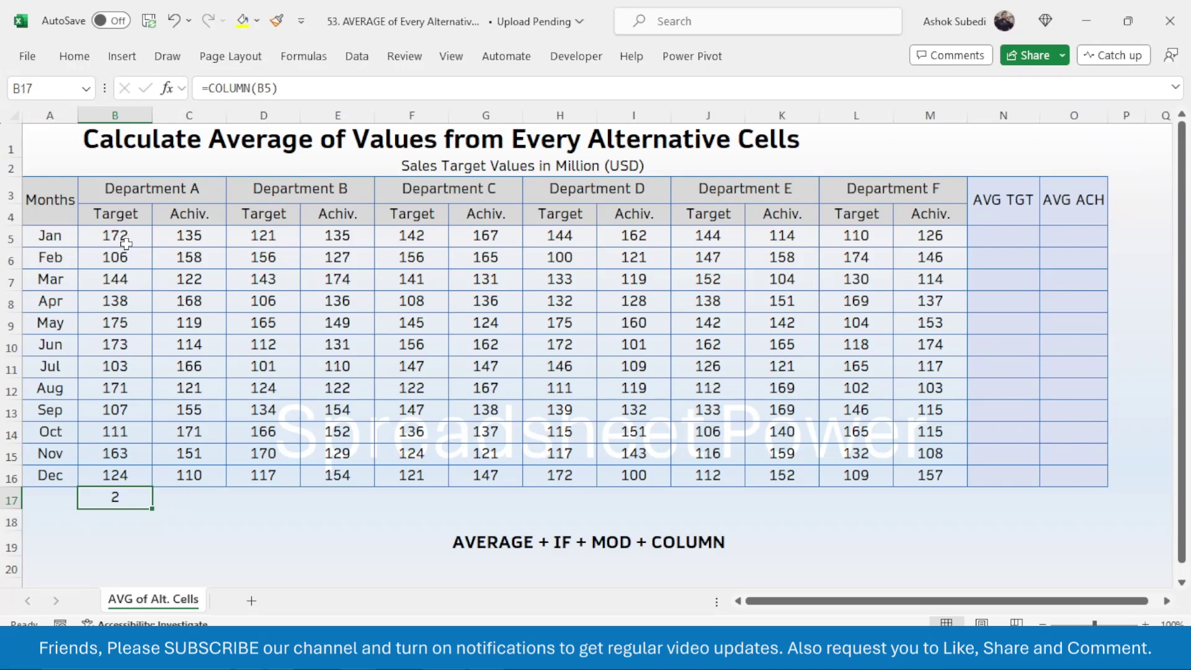
left_click(127, 117)
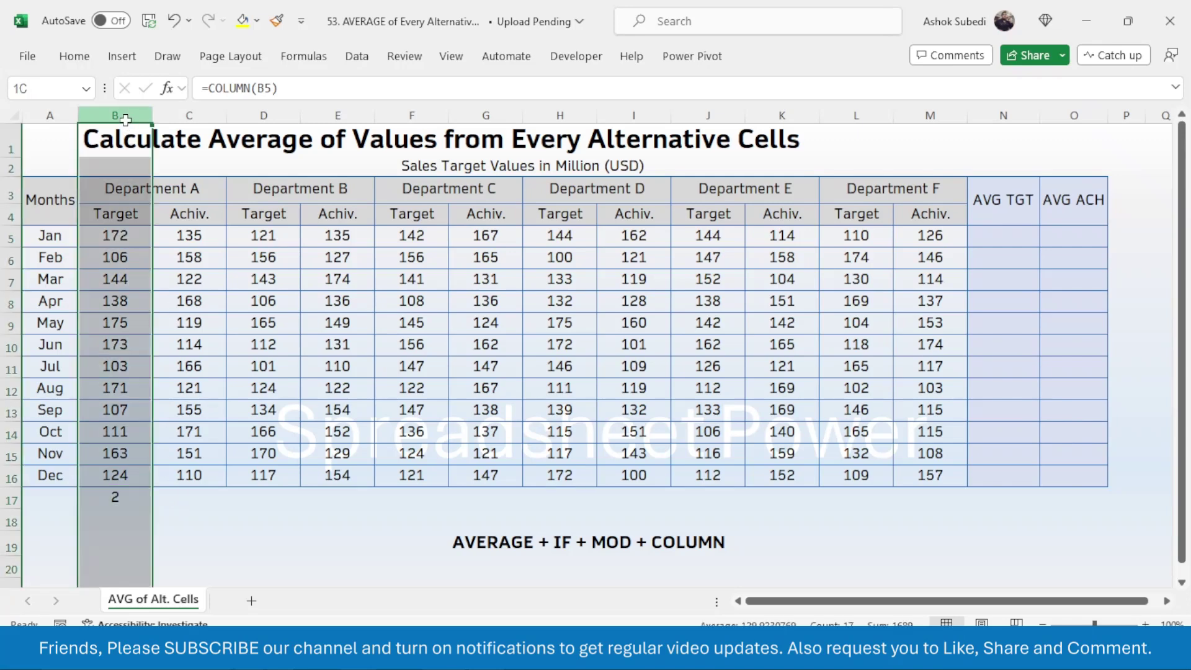
left_click(115, 494)
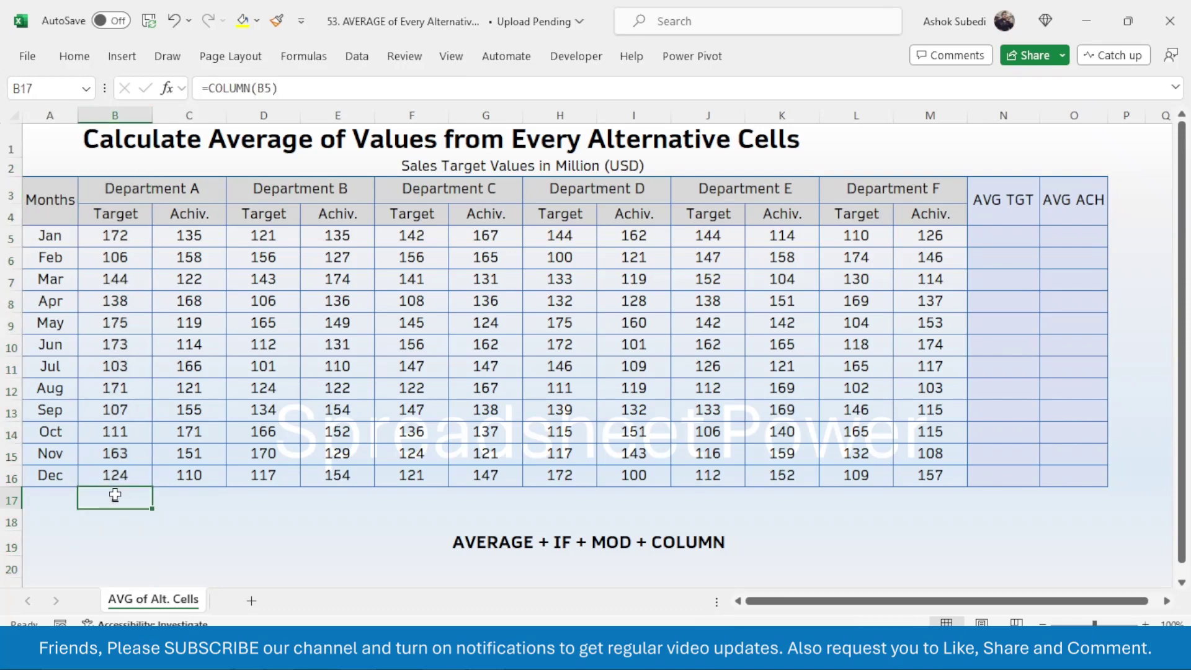
left_click(196, 494)
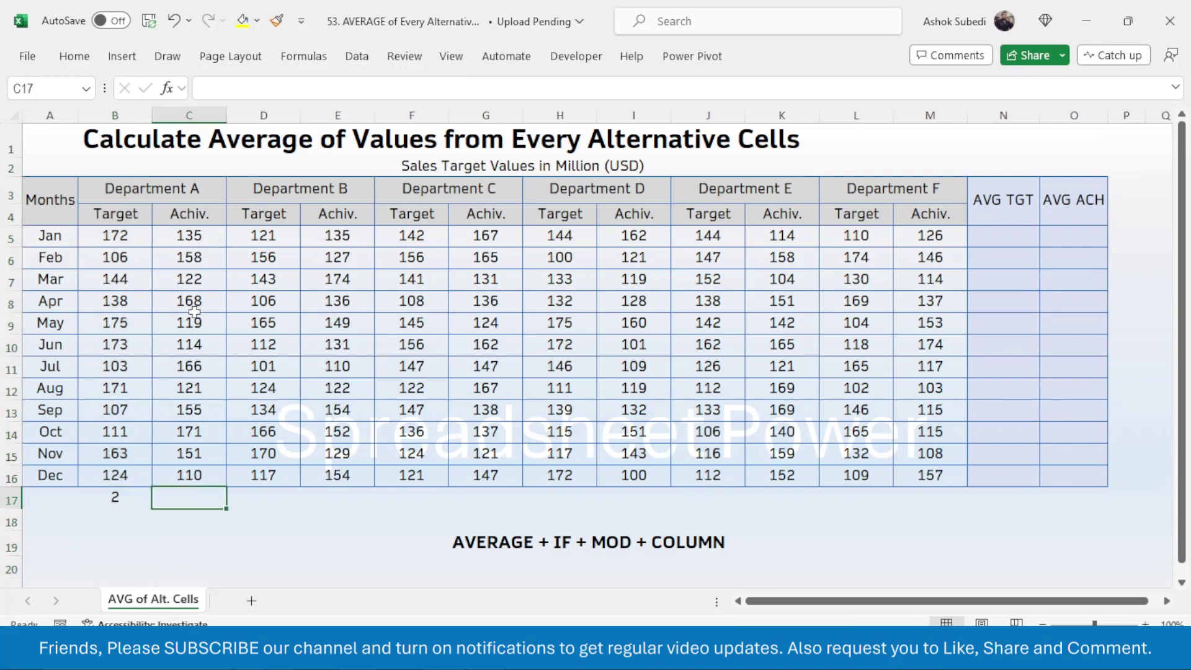
left_click(131, 499)
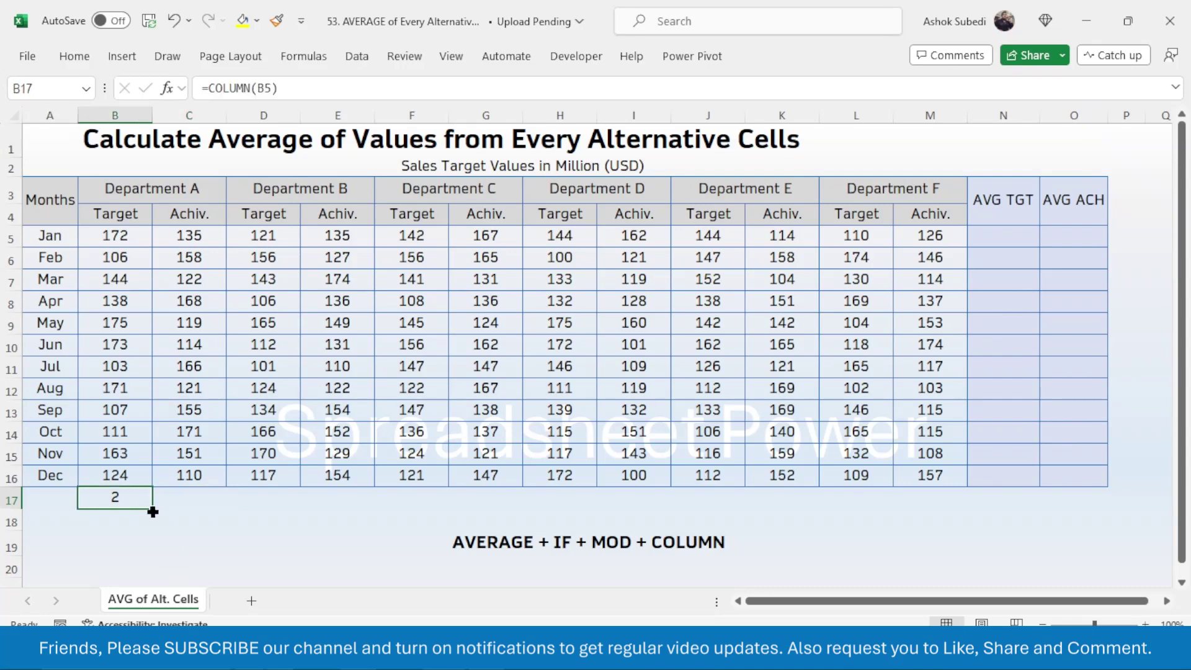
left_click_drag(152, 512, 948, 499)
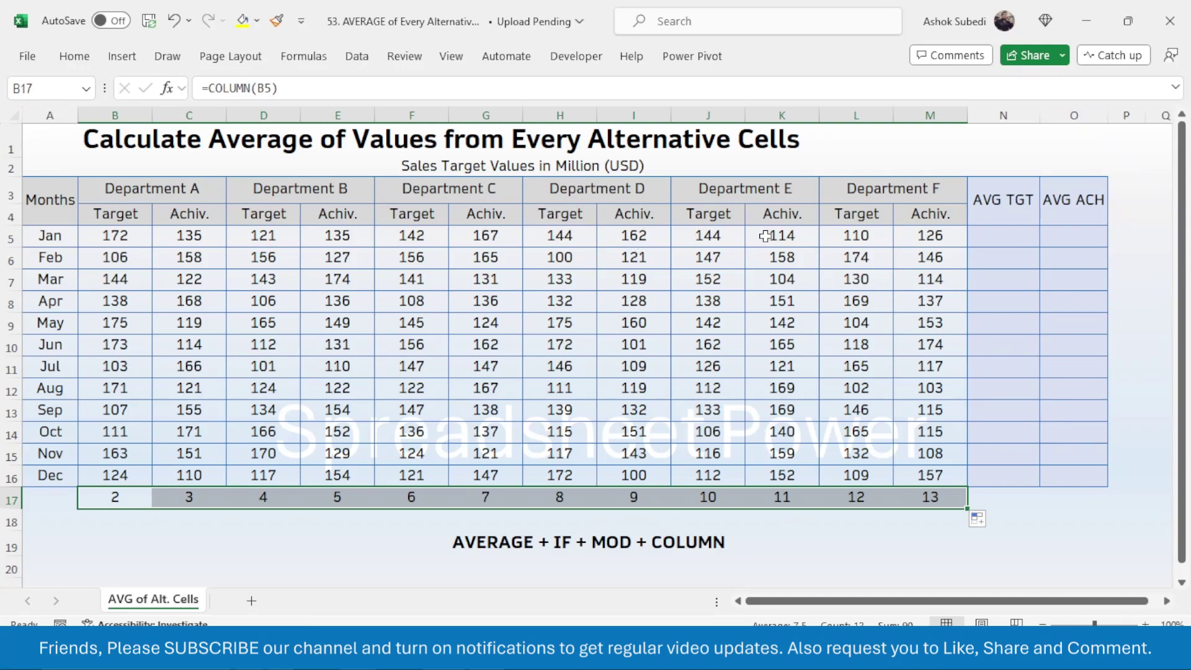
- Enter =MOD(B17,2) in cell B18 and fill it across row 18 through M18
left_click(145, 517)
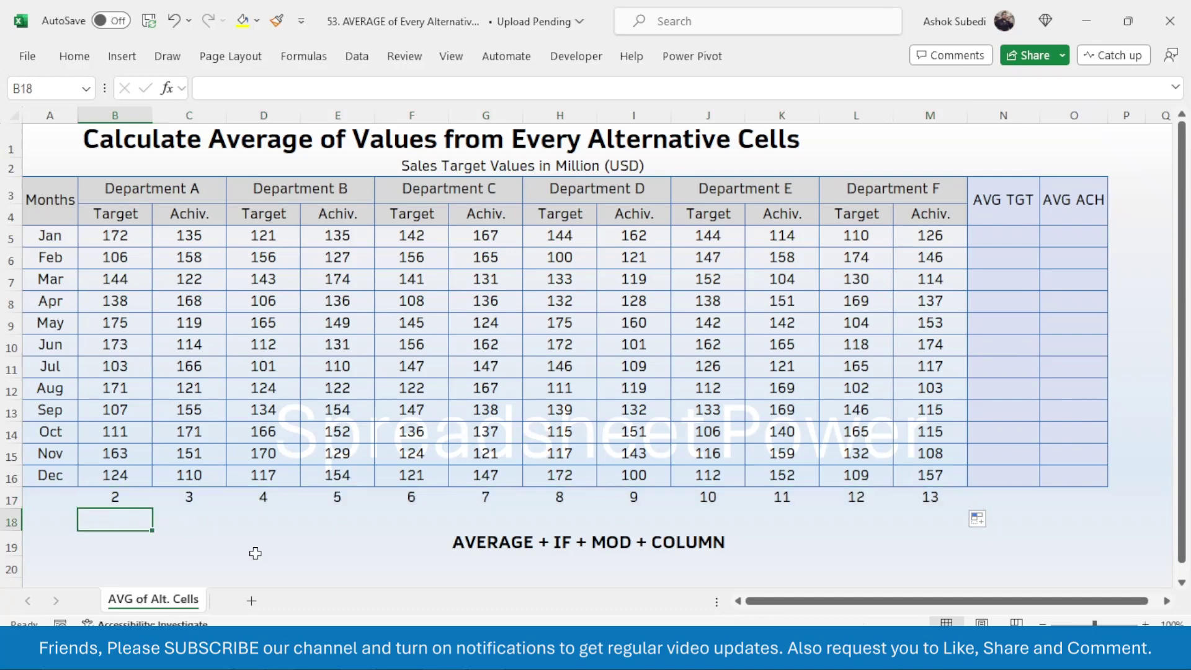
type("=MO")
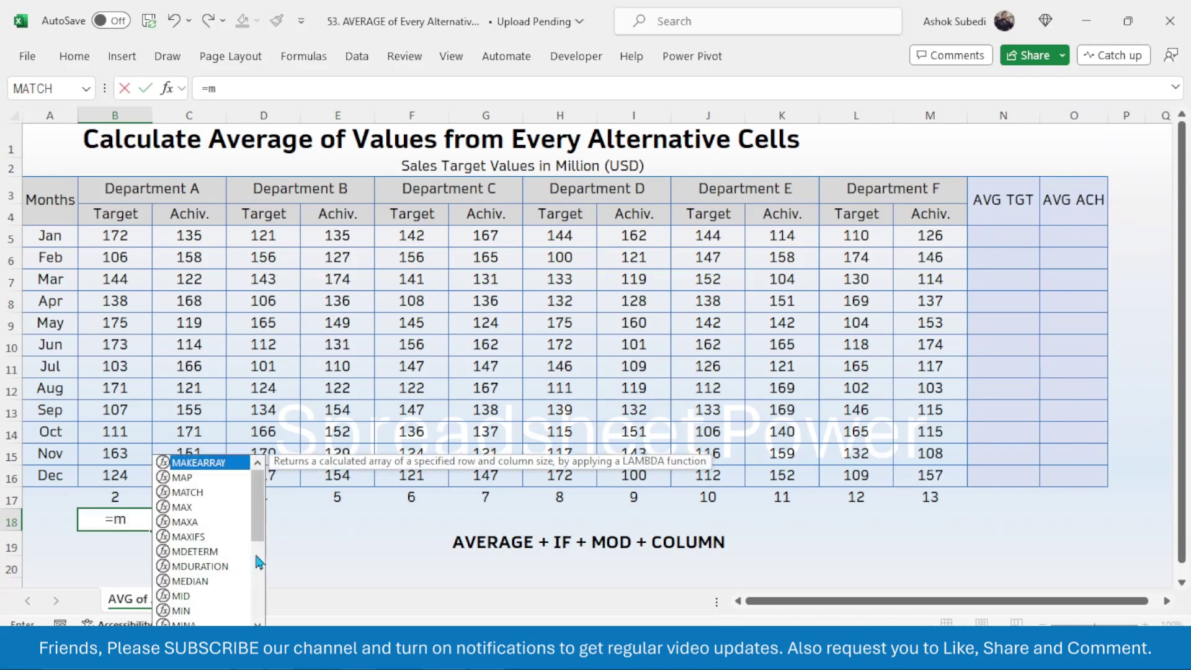
type("D")
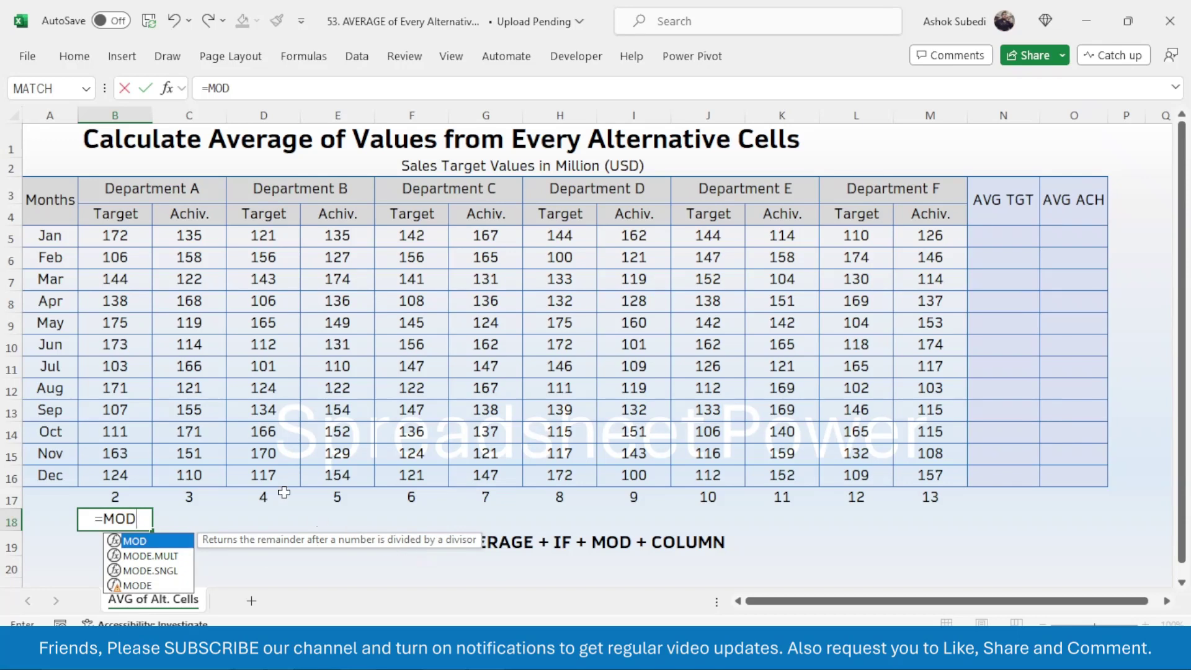
type("(")
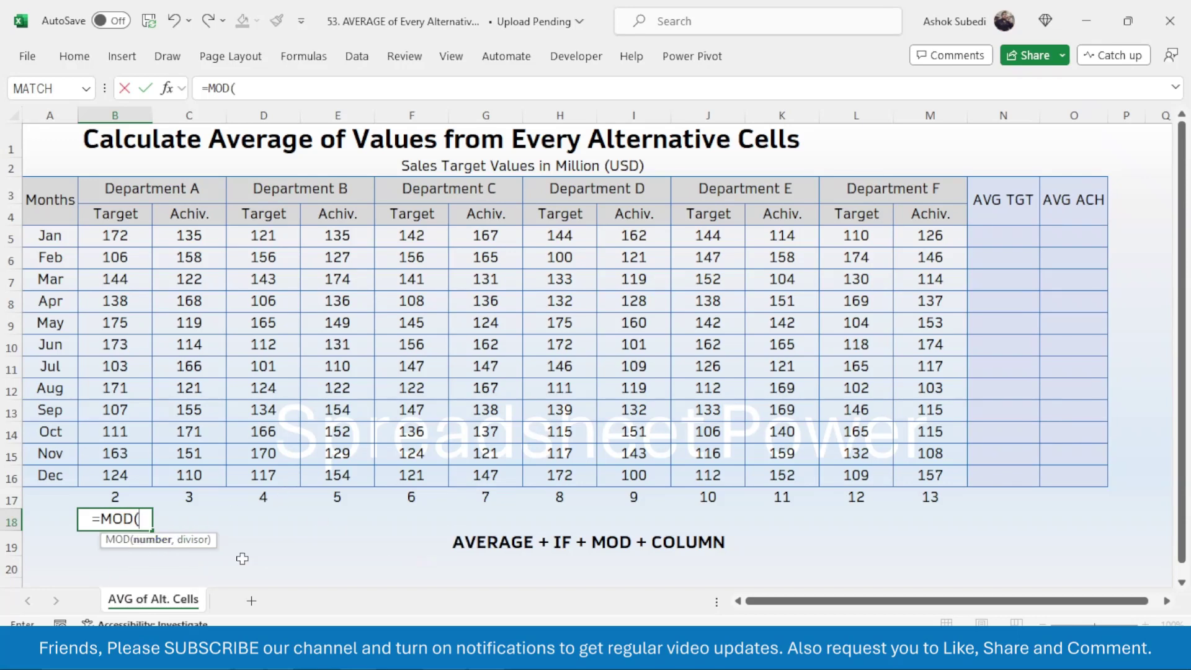
left_click(119, 492)
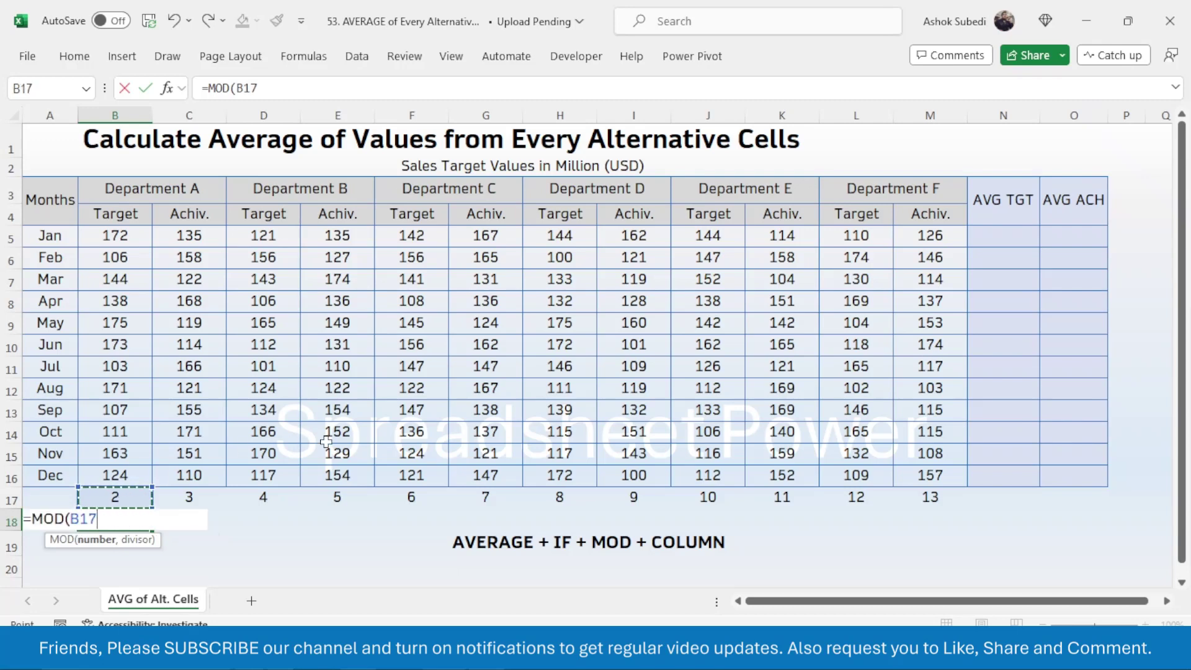
type(",")
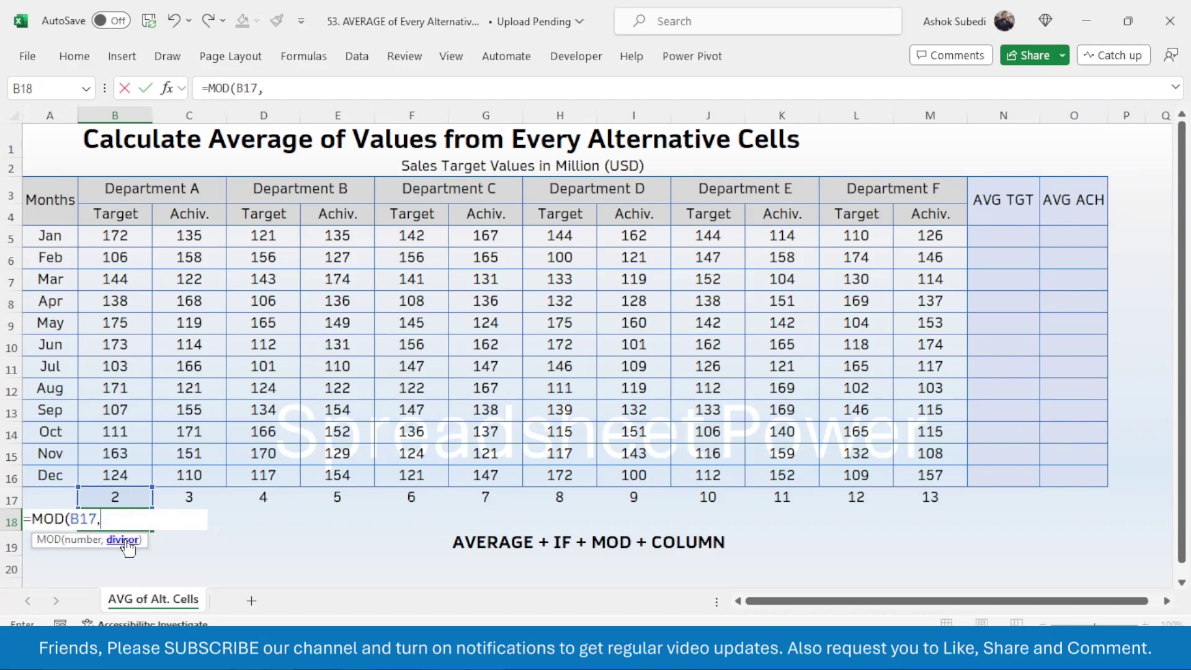
type("2")
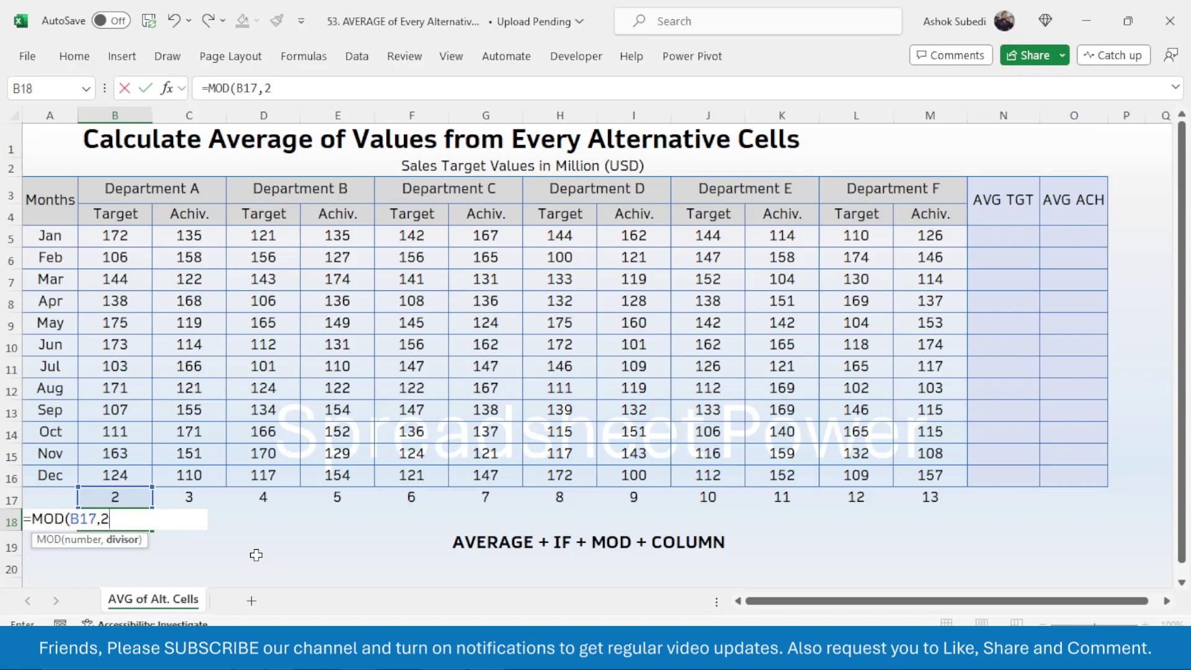
type(")")
key("Return")
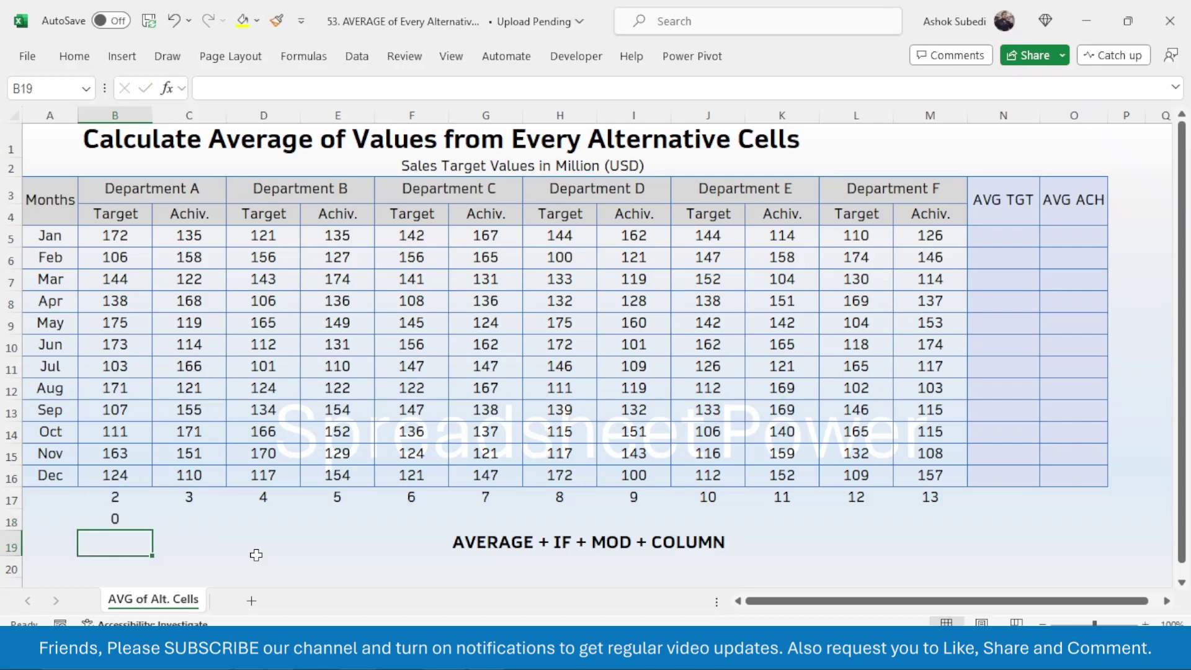
left_click(118, 519)
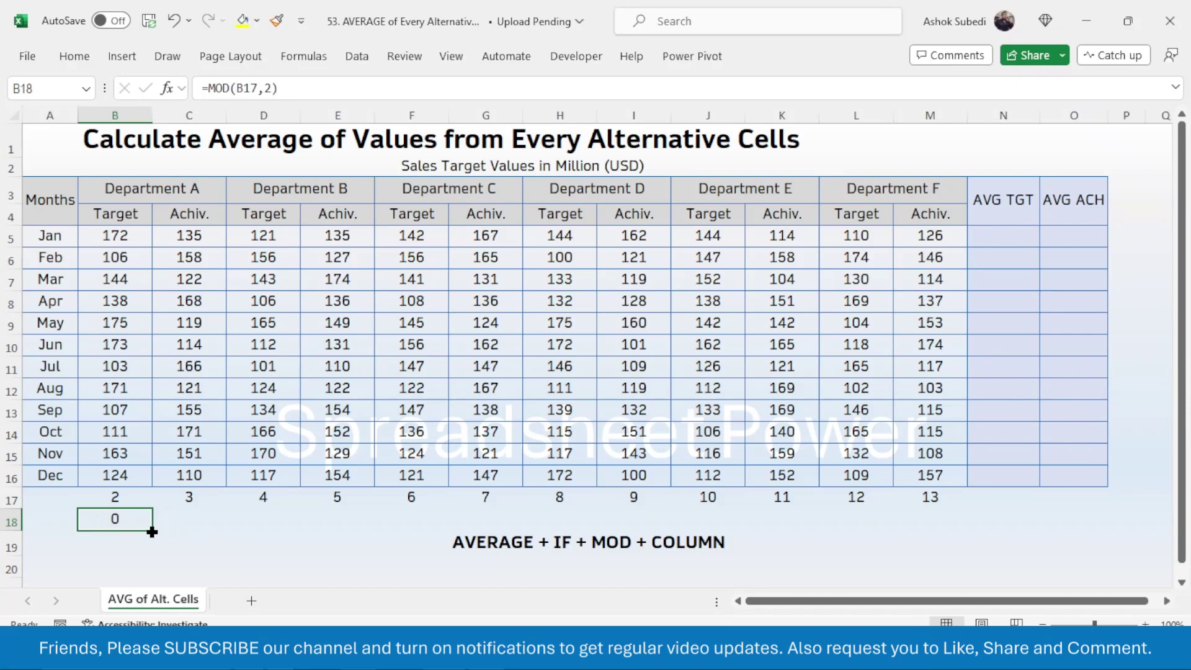
left_click_drag(152, 529, 941, 518)
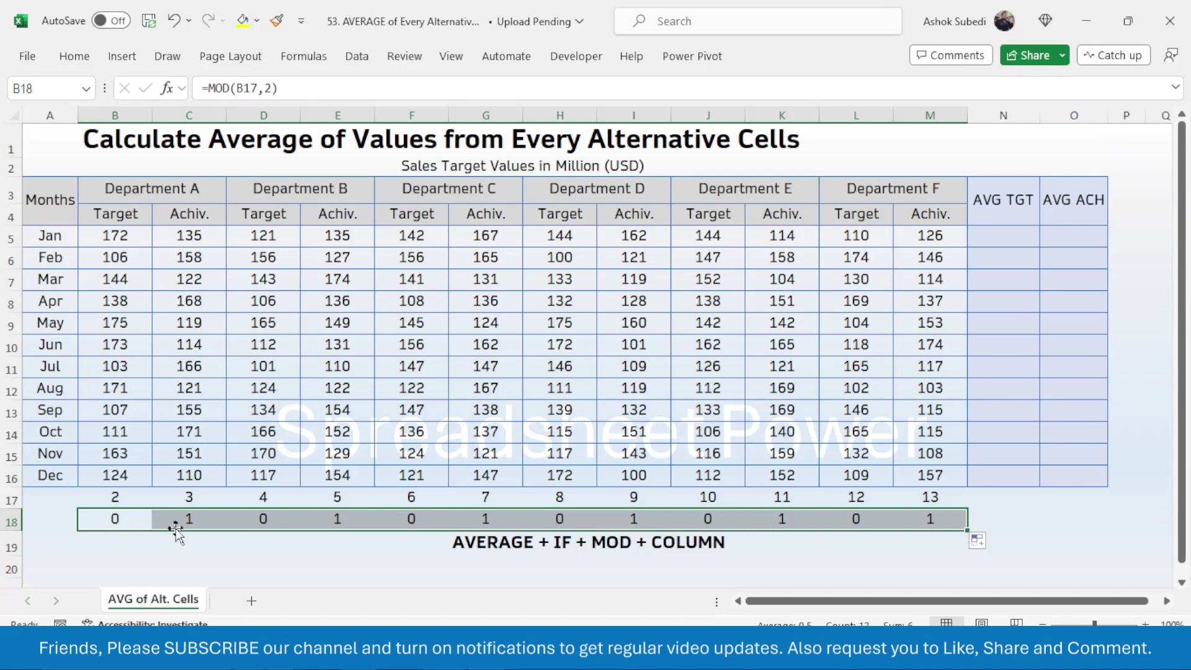
- Start an IF formula in cell B20 whose logical test nests COLUMN(B16:M16) inside MOD
left_click(121, 565)
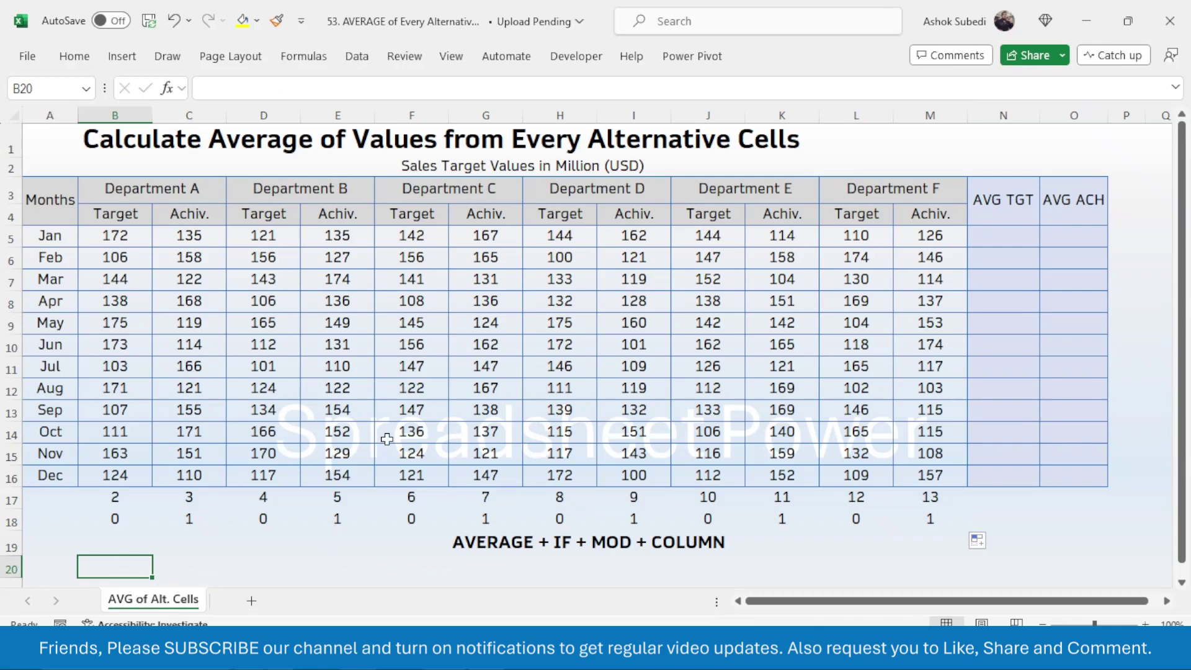
type("=")
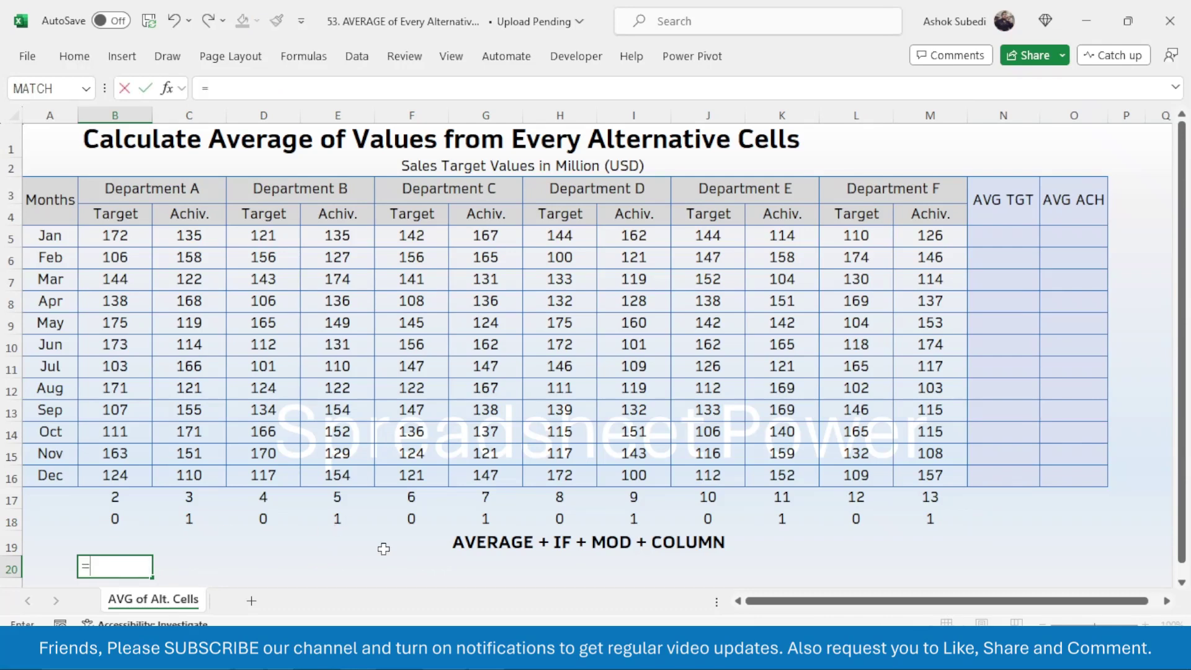
type("IF(")
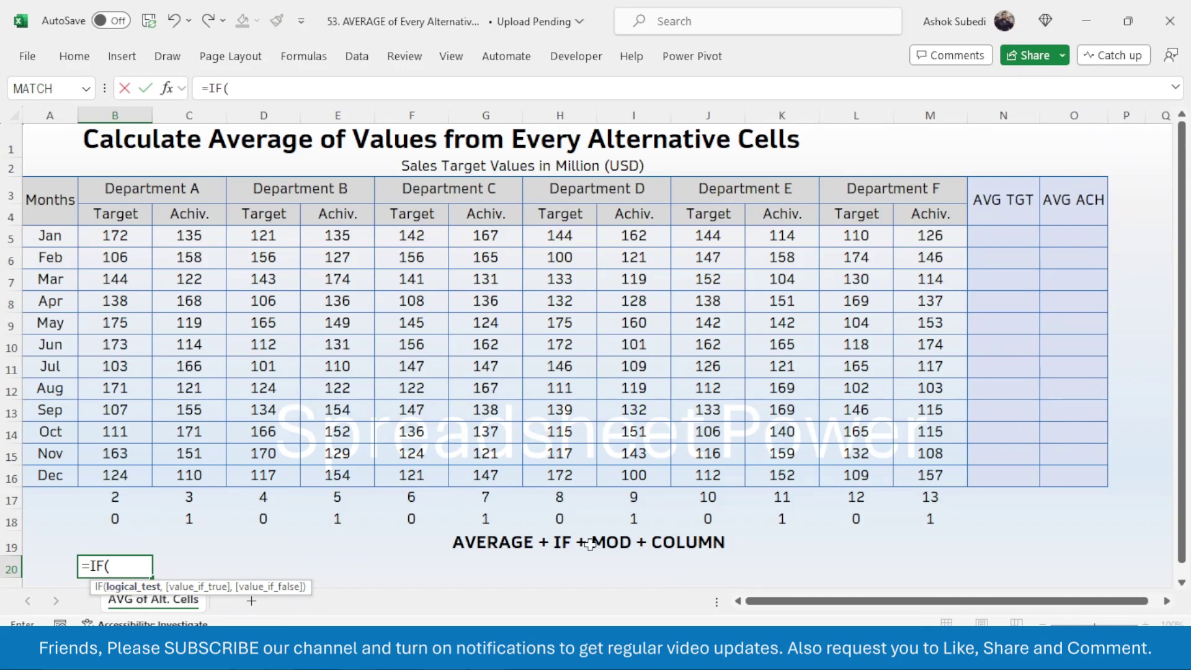
type("M")
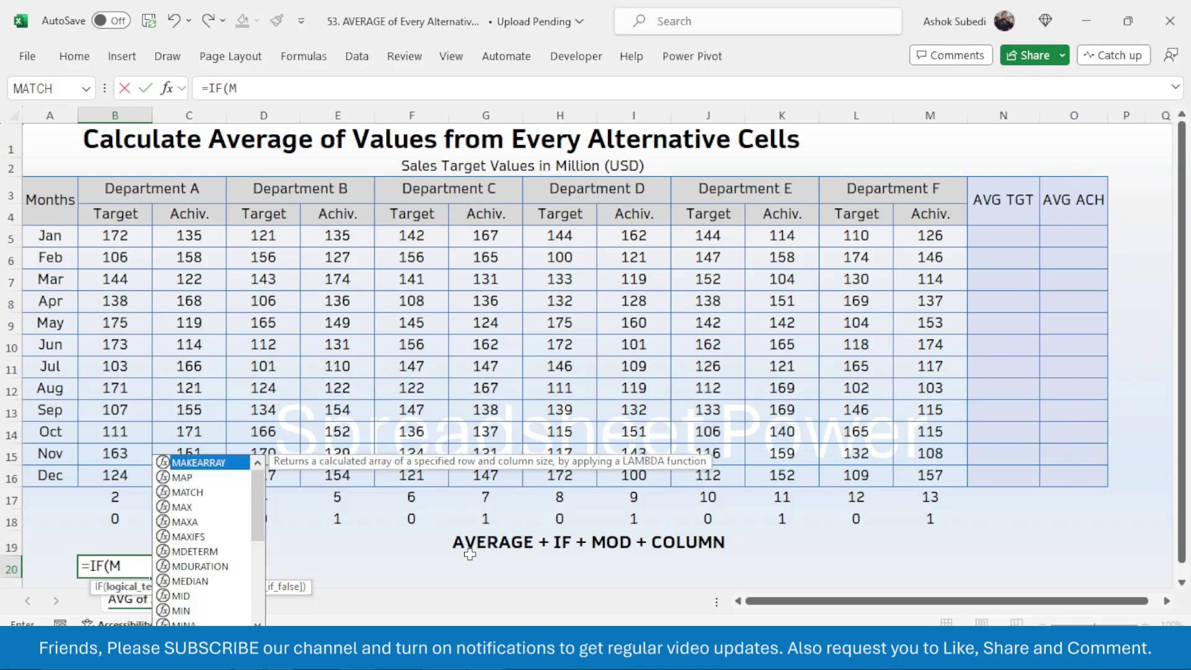
type("OD(")
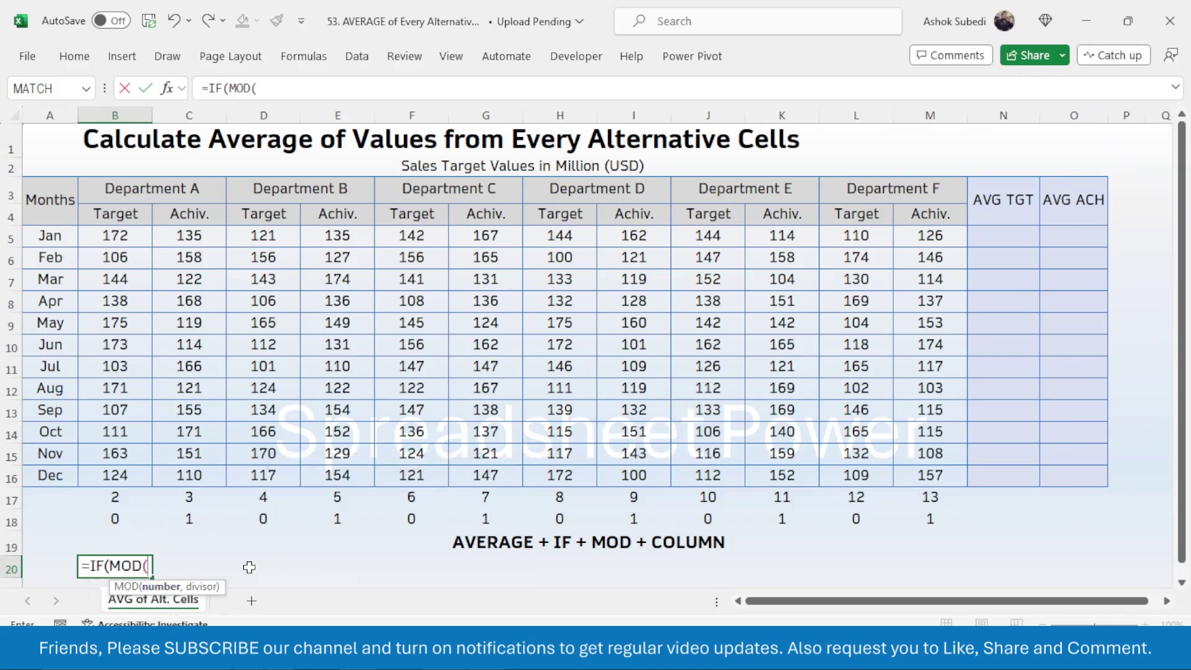
type("COL")
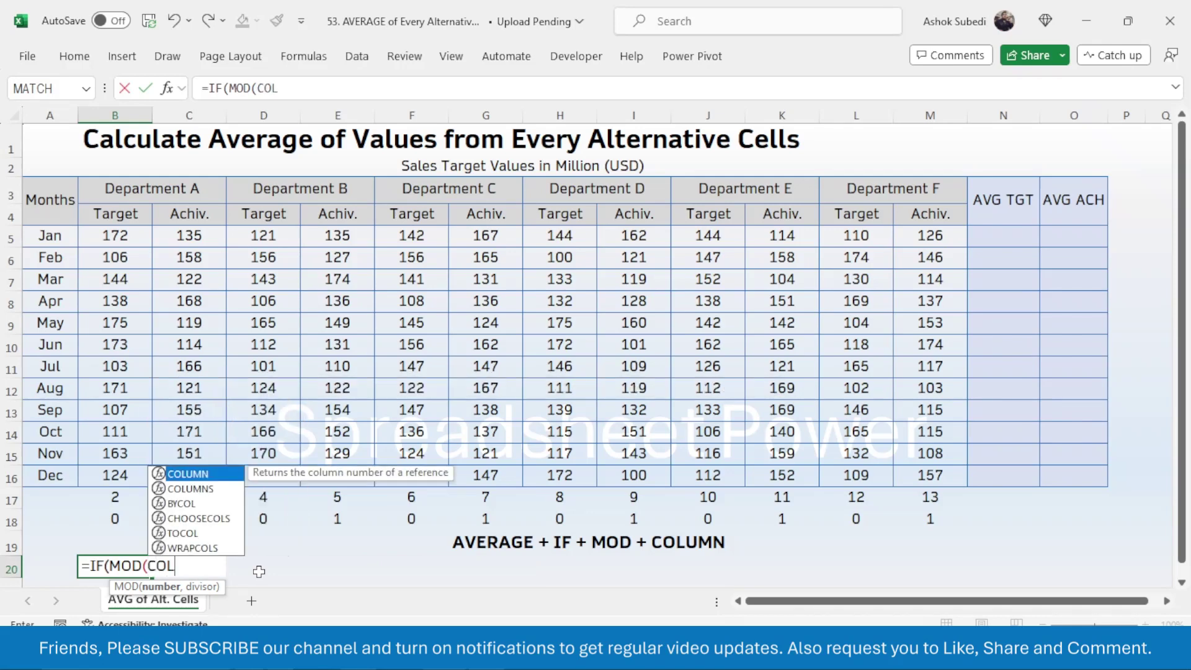
type("UMN")
type("(")
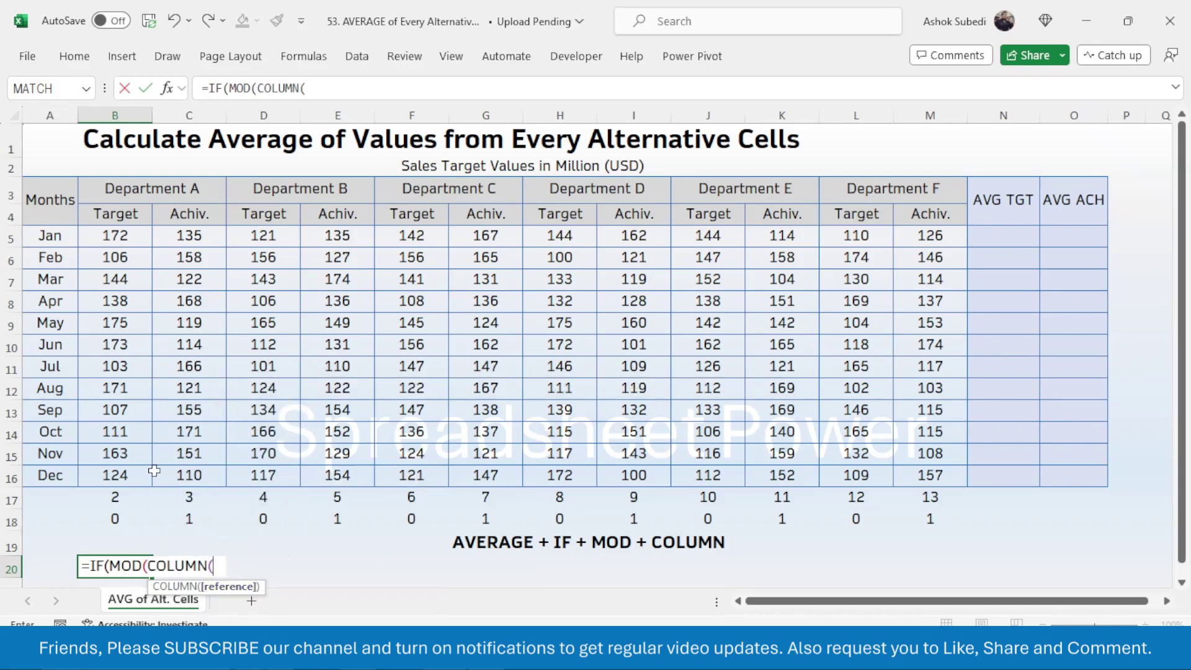
left_click_drag(124, 474, 911, 471)
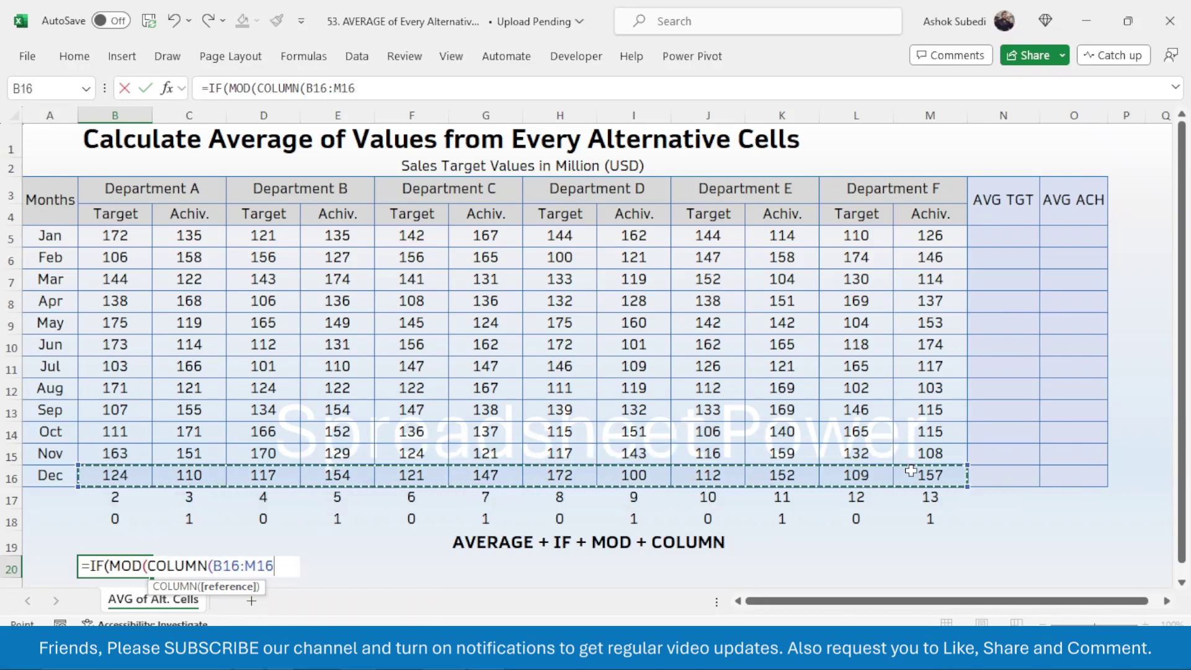
type("0")
key("BackSpace")
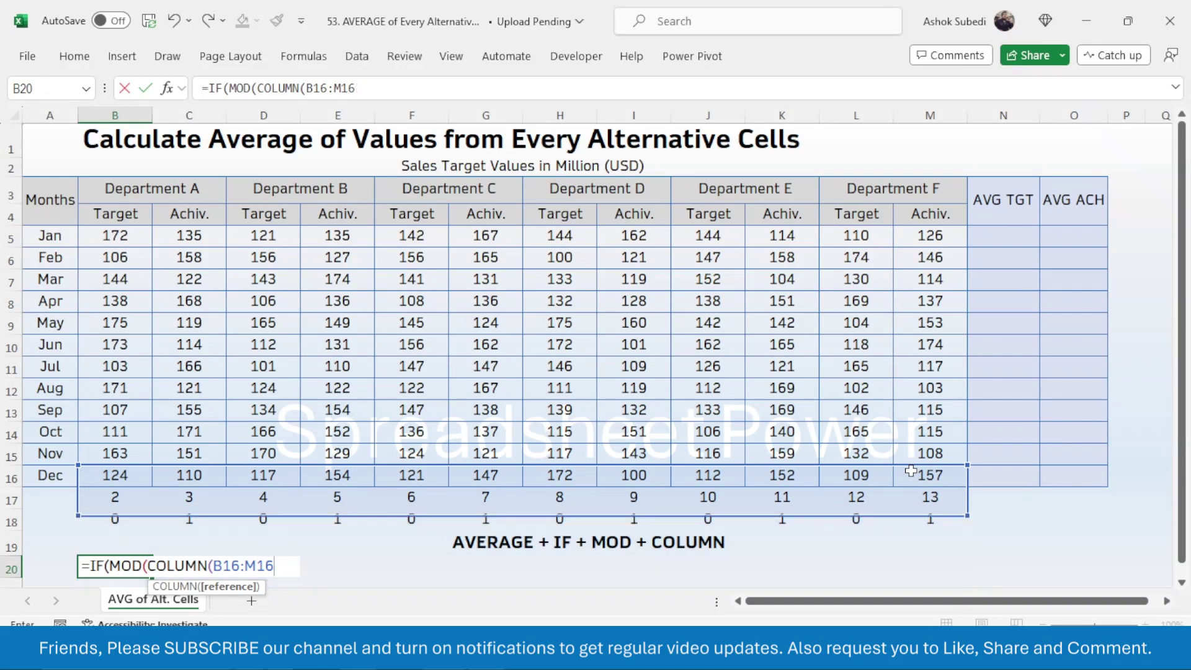
type(")")
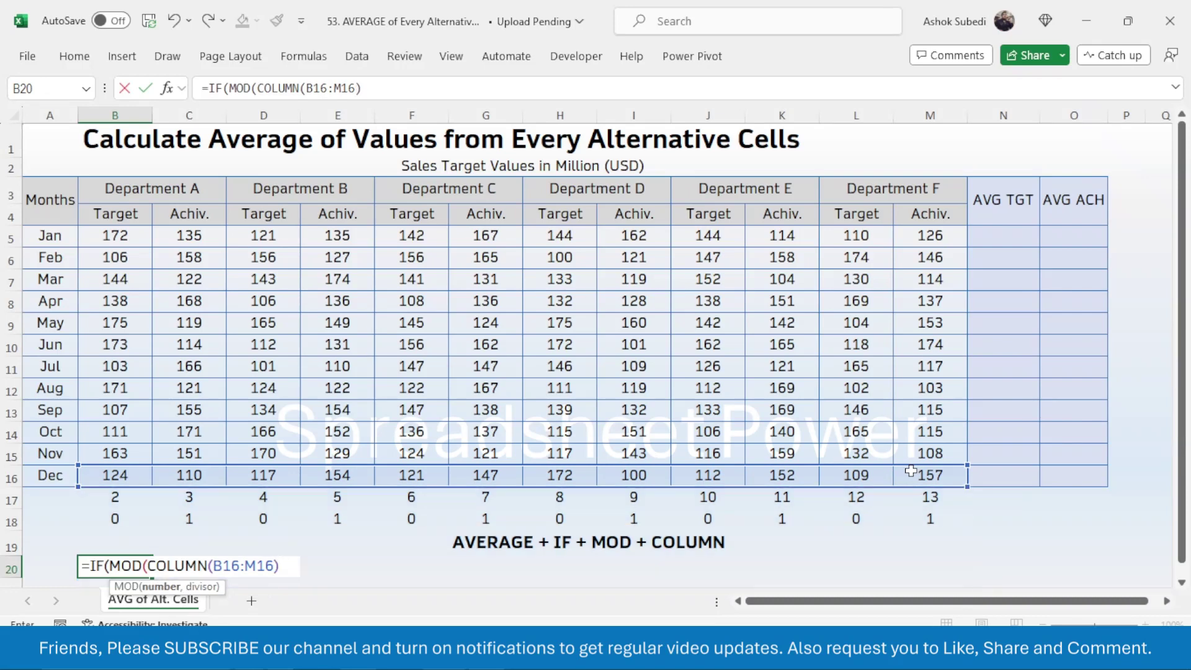
- Complete the formula in B20 as =IF(MOD(COLUMN(B16:M16),2)=0,B16:M16,"") and compare its output with the December target cells
type(",")
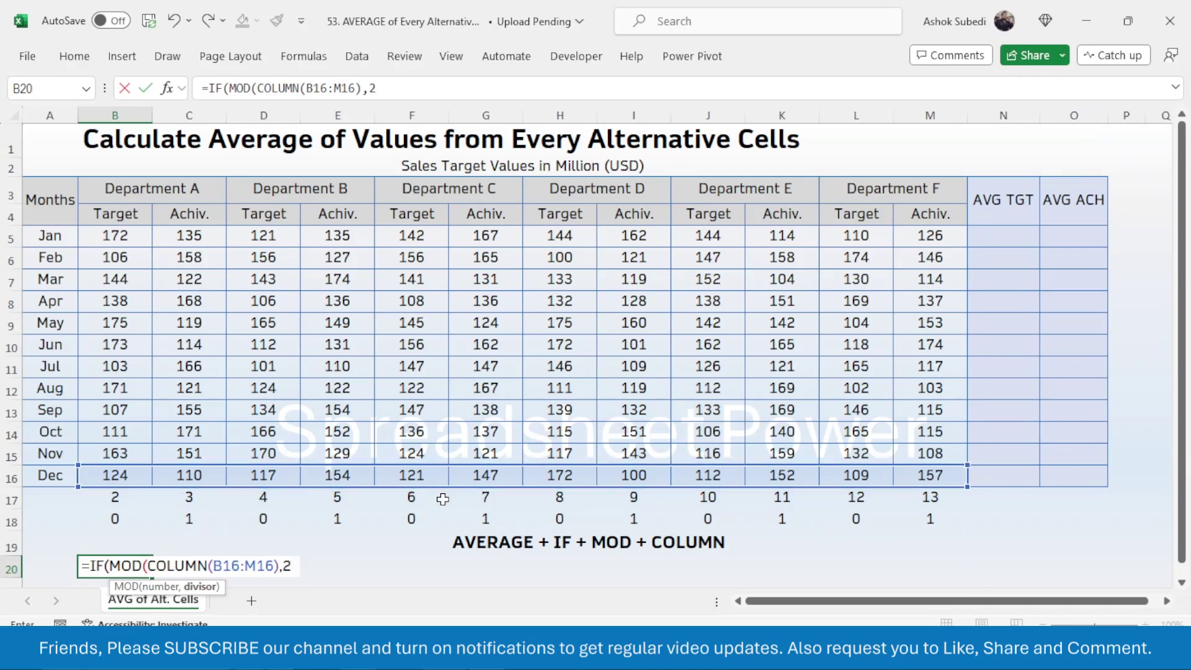
type("2)")
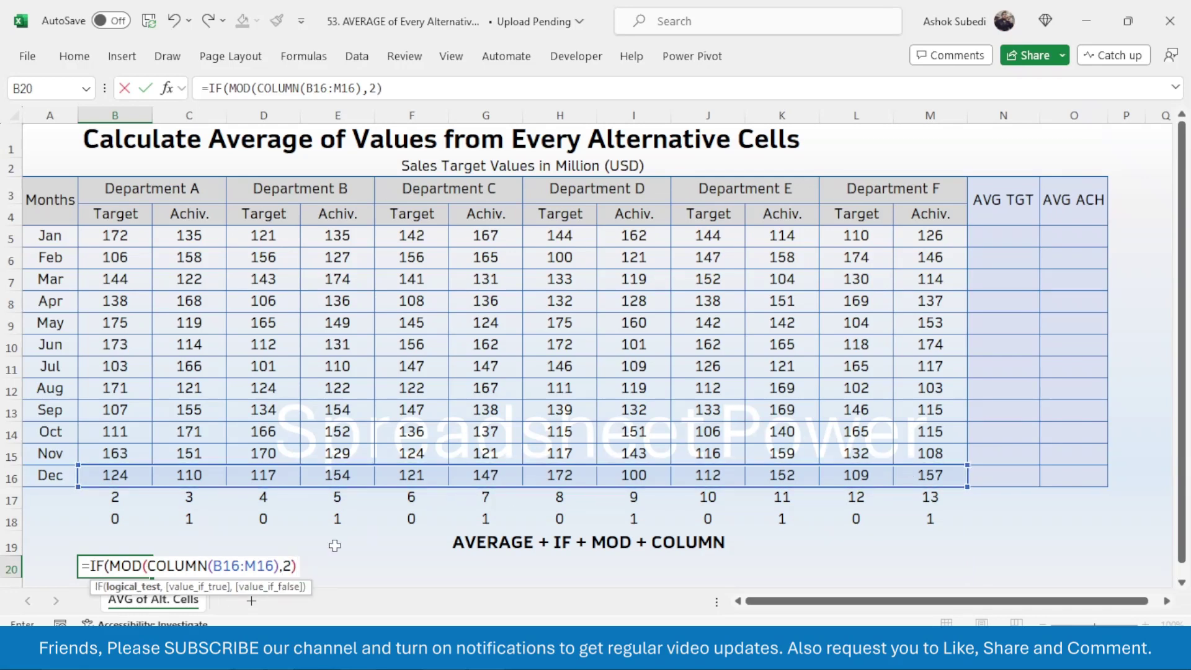
type("=0")
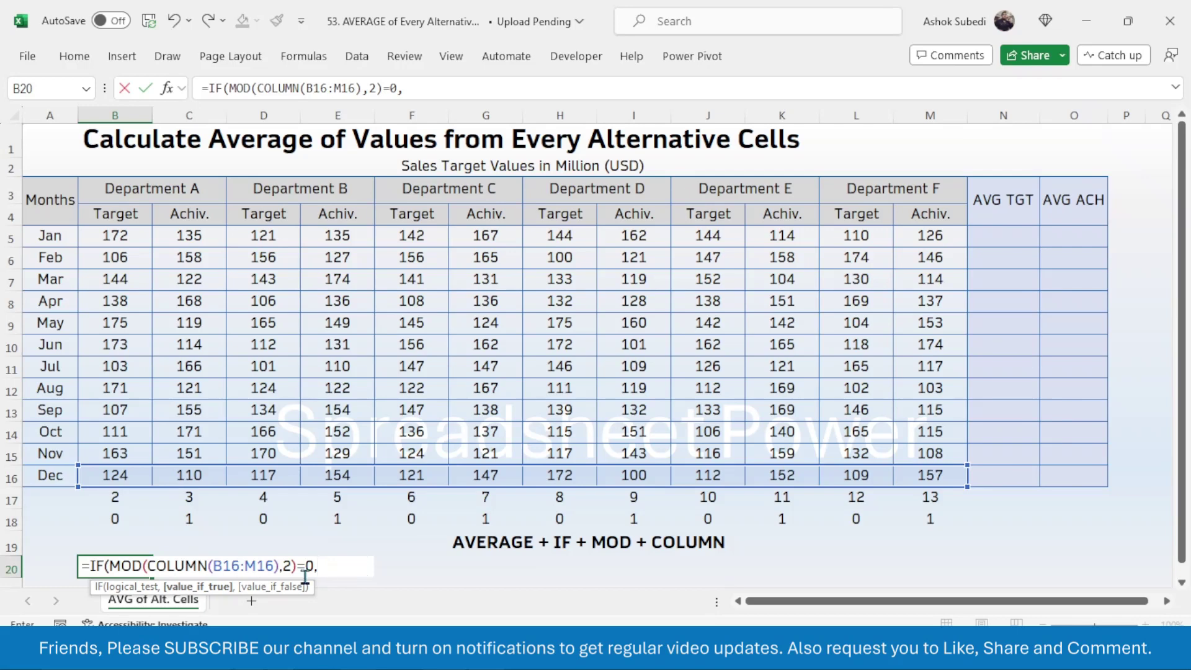
type(",")
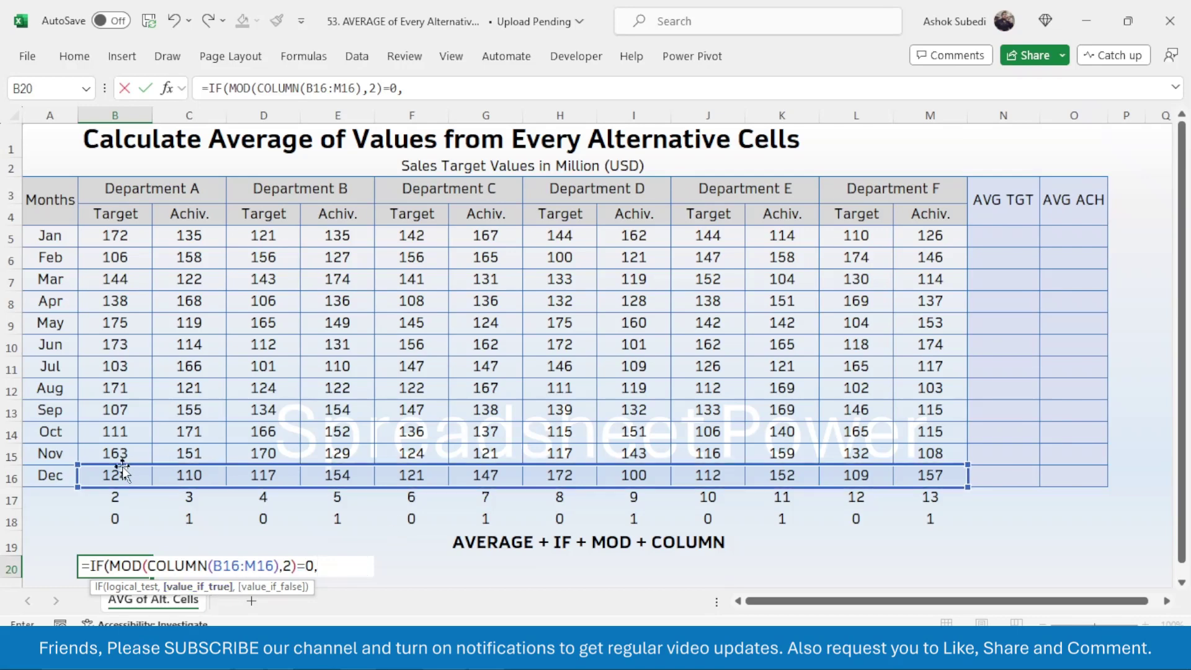
left_click_drag(115, 474, 947, 473)
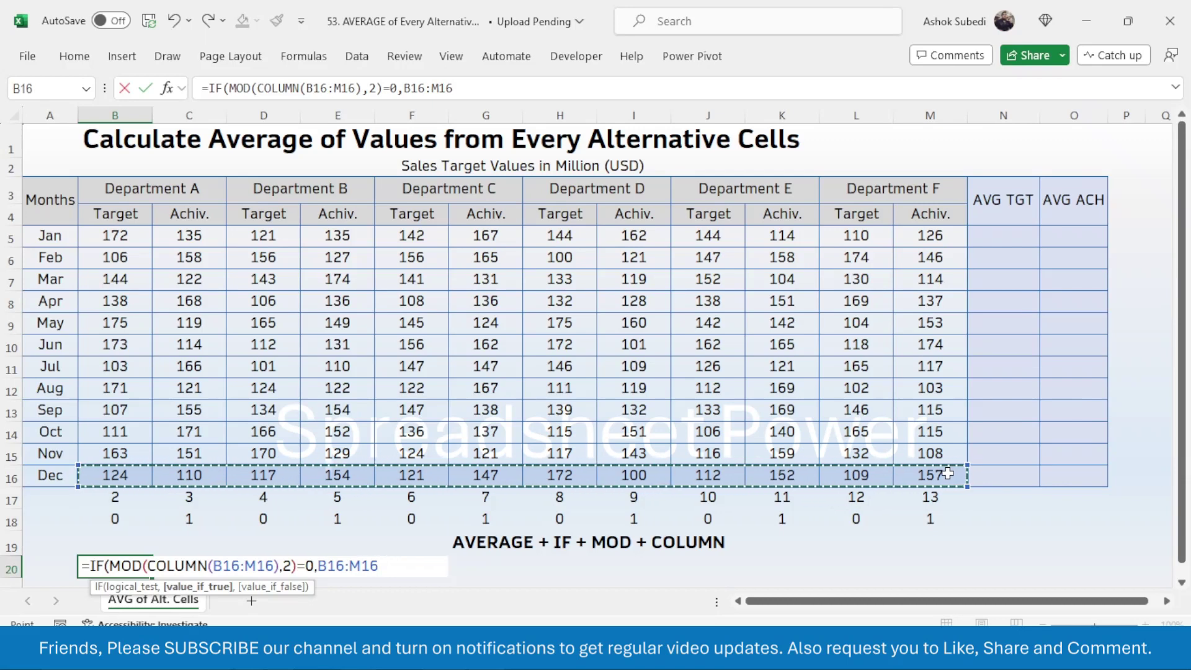
type(",")
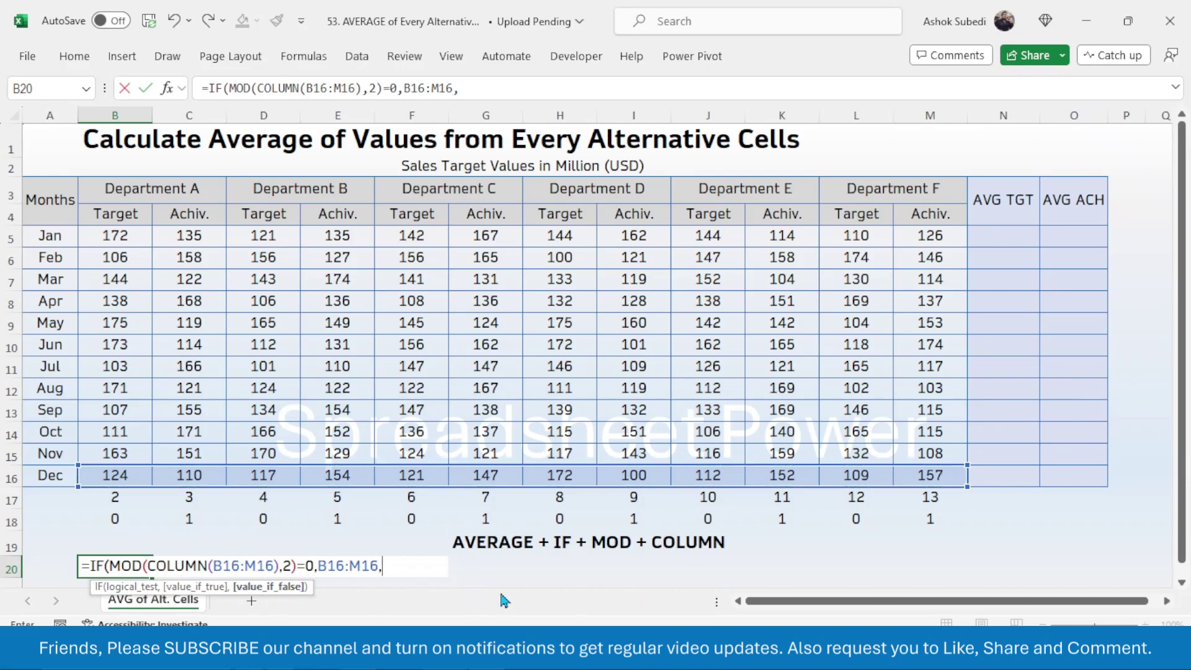
type("\"\")")
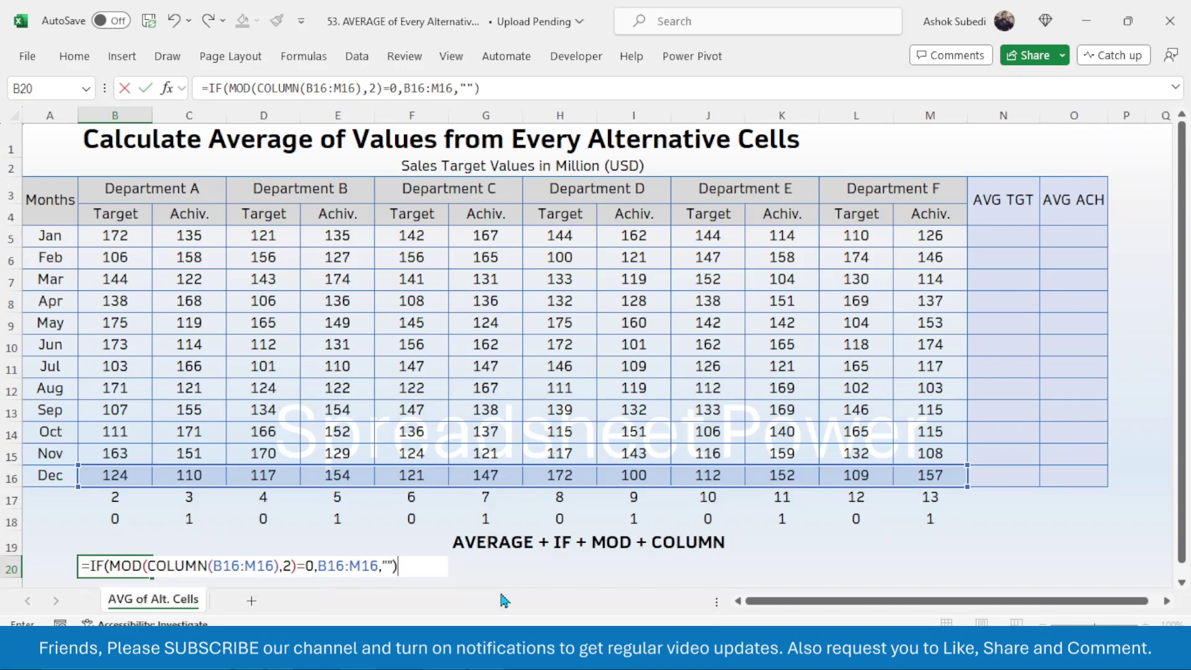
key("Return")
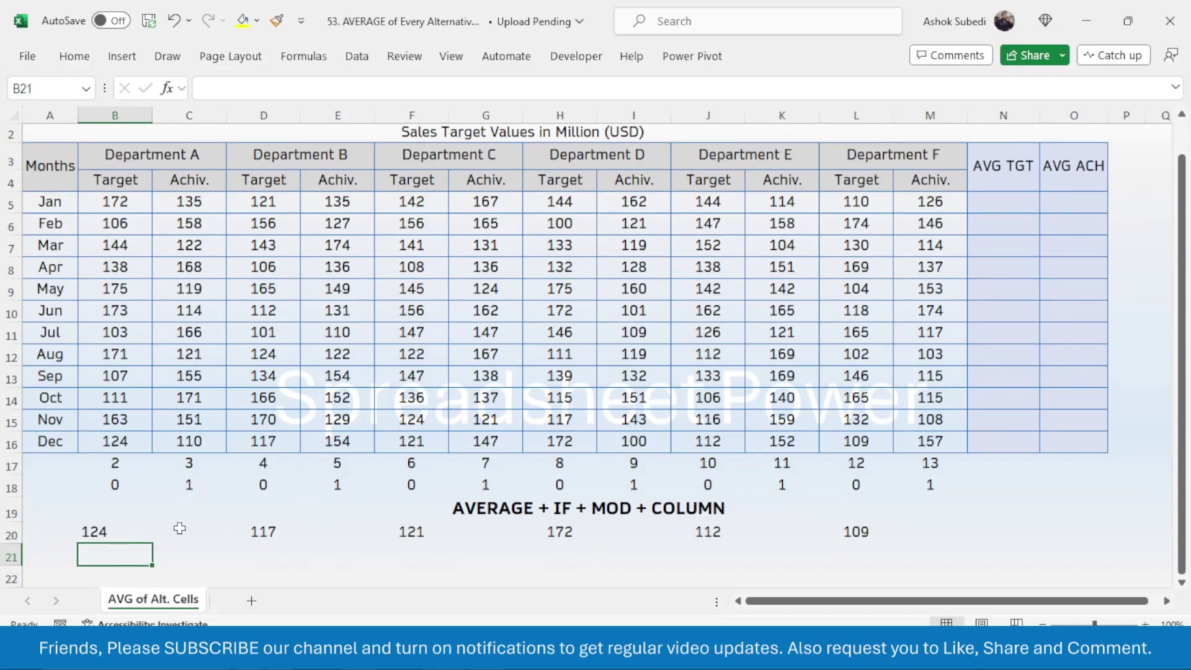
left_click(123, 439)
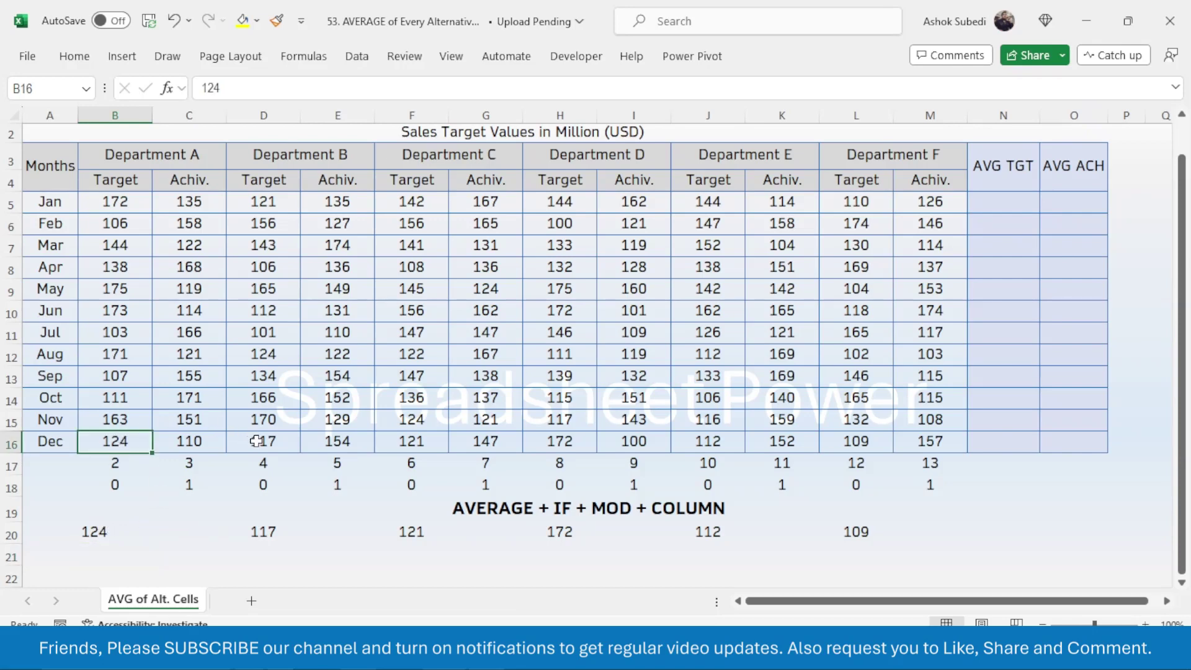
left_click(256, 441)
left_click(415, 441)
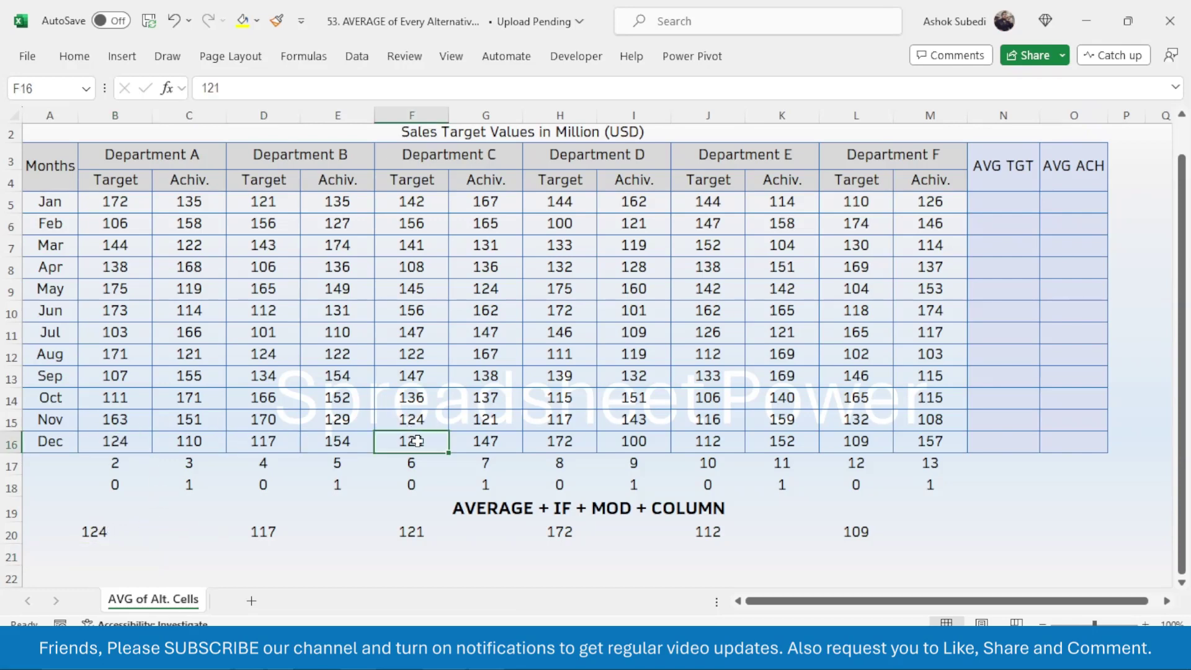
left_click(560, 438)
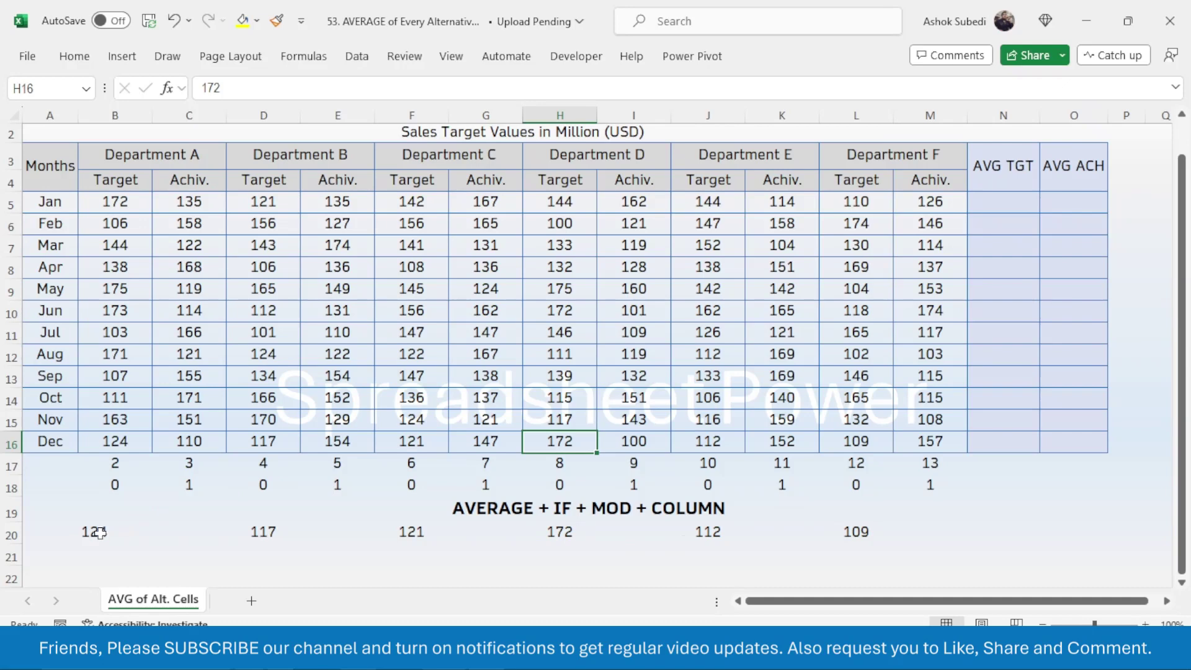
- Change the logical test of the B20 formula from equal to zero to <>0 to extract the December achievement values
double_click(101, 532)
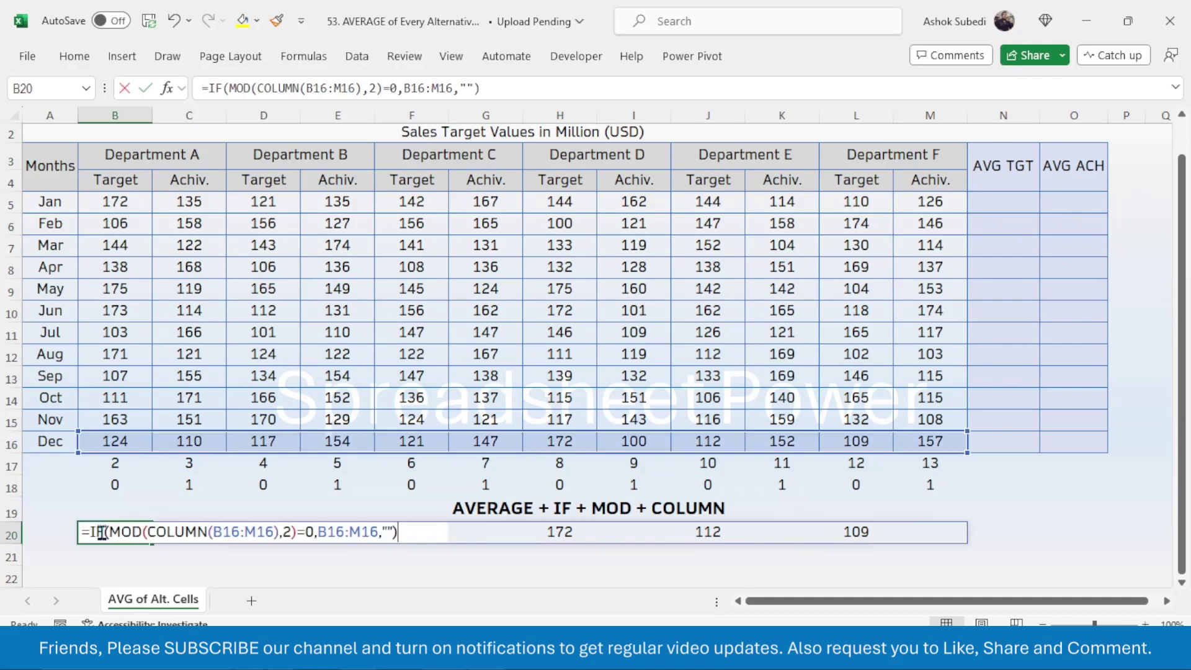
left_click(306, 532)
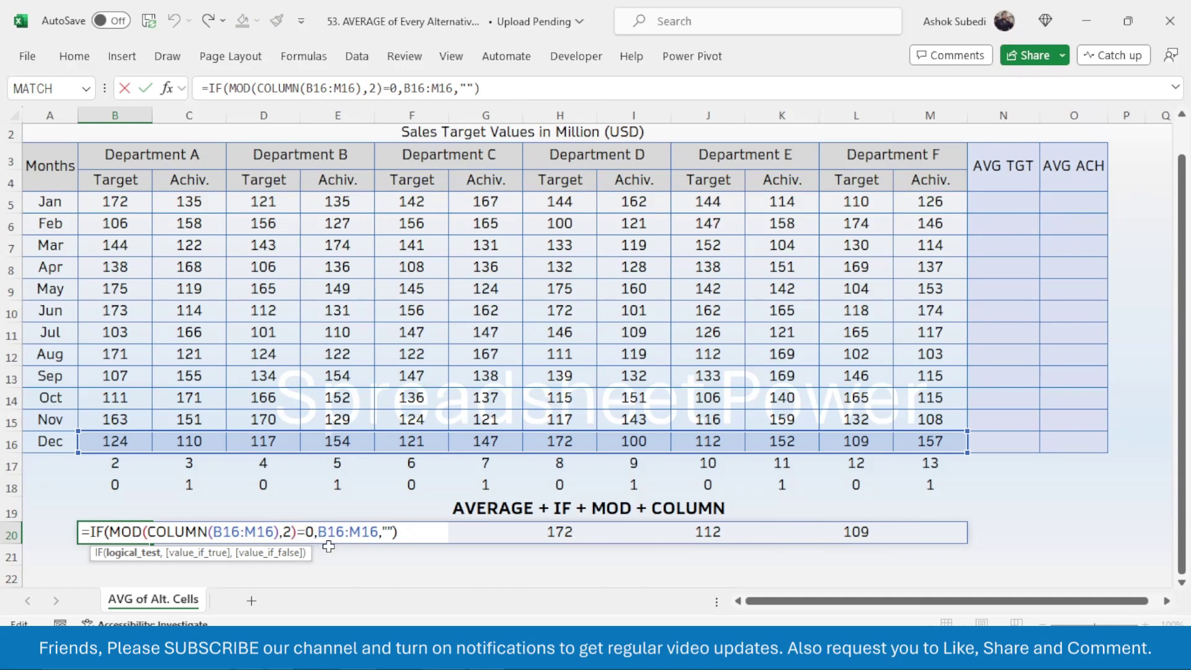
key("BackSpace")
type("<>")
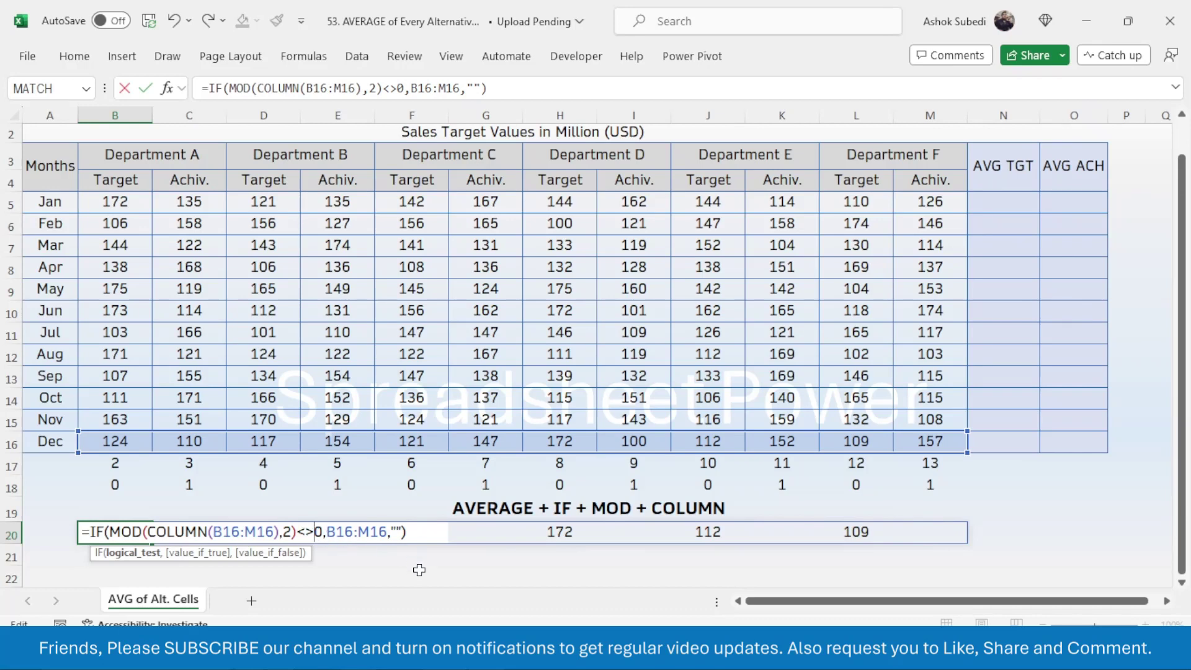
key("Return")
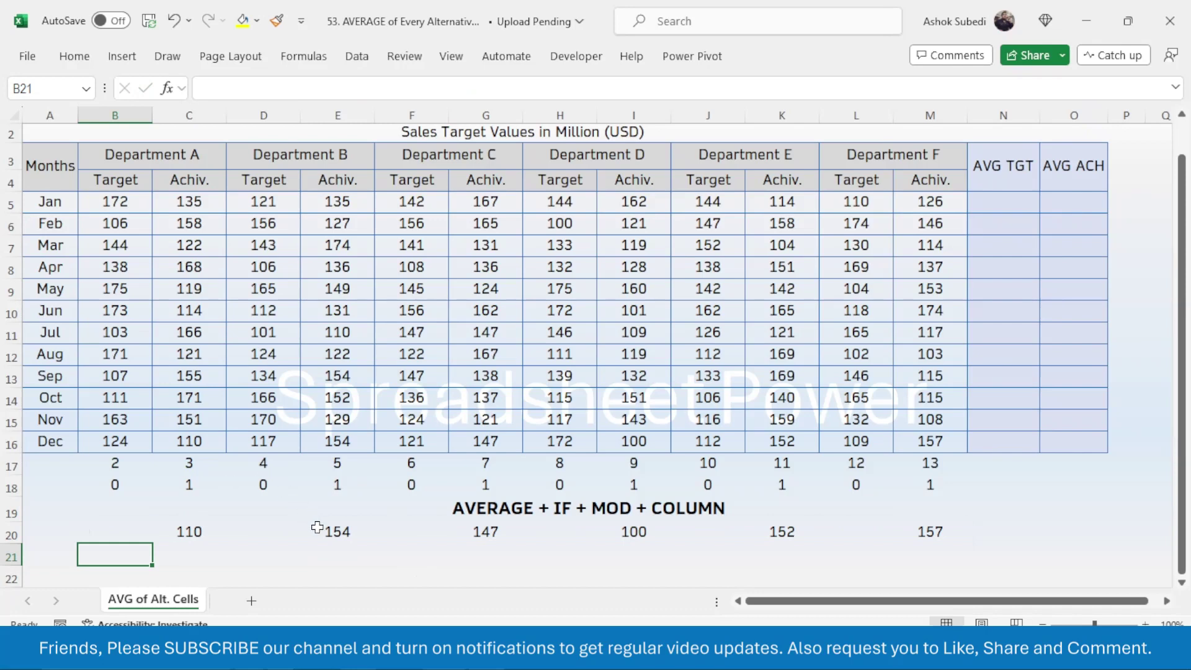
left_click(263, 577)
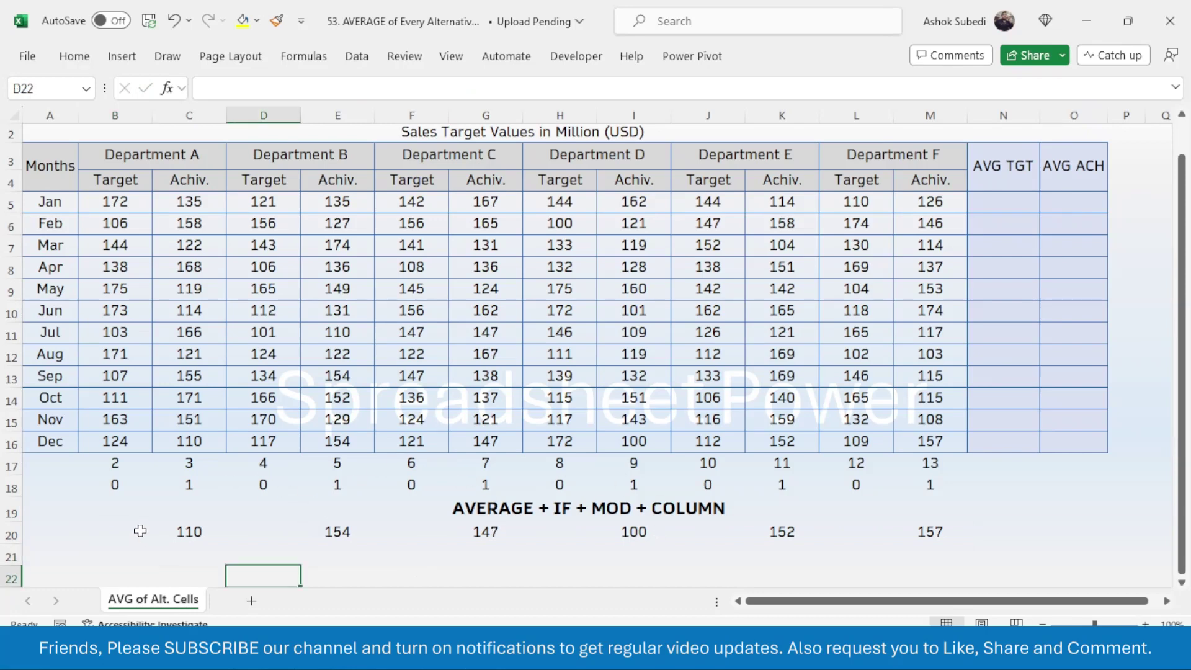
- Restore the =0 comparison in the logical test of the B20 formula
double_click(142, 531)
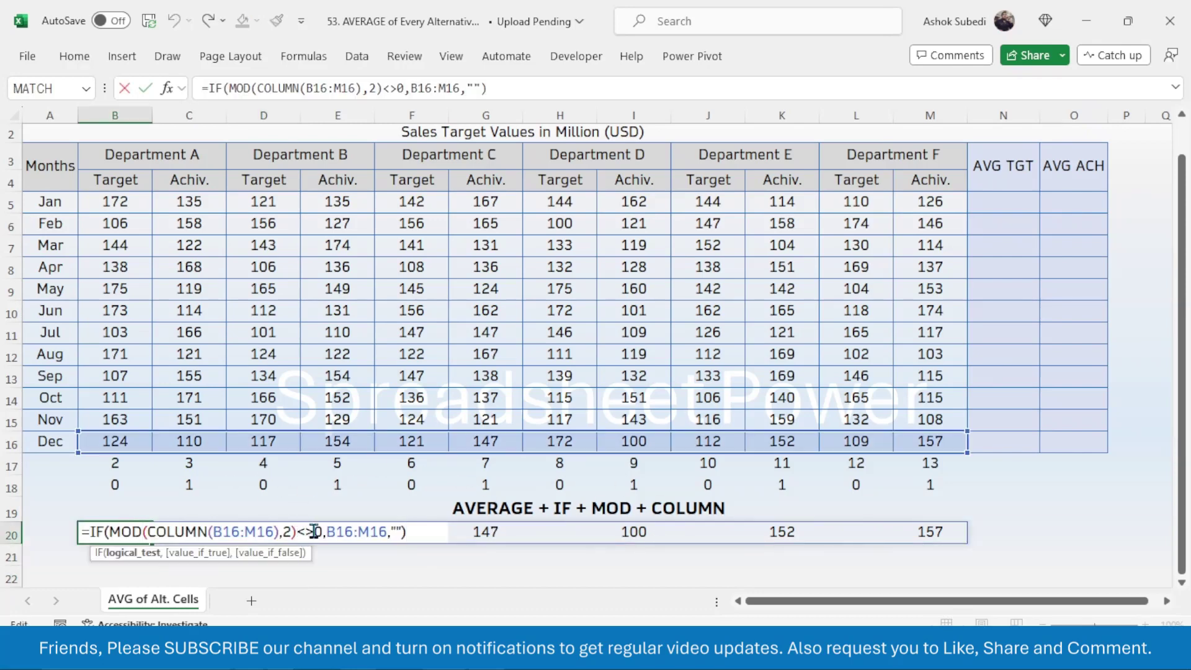
key("Escape")
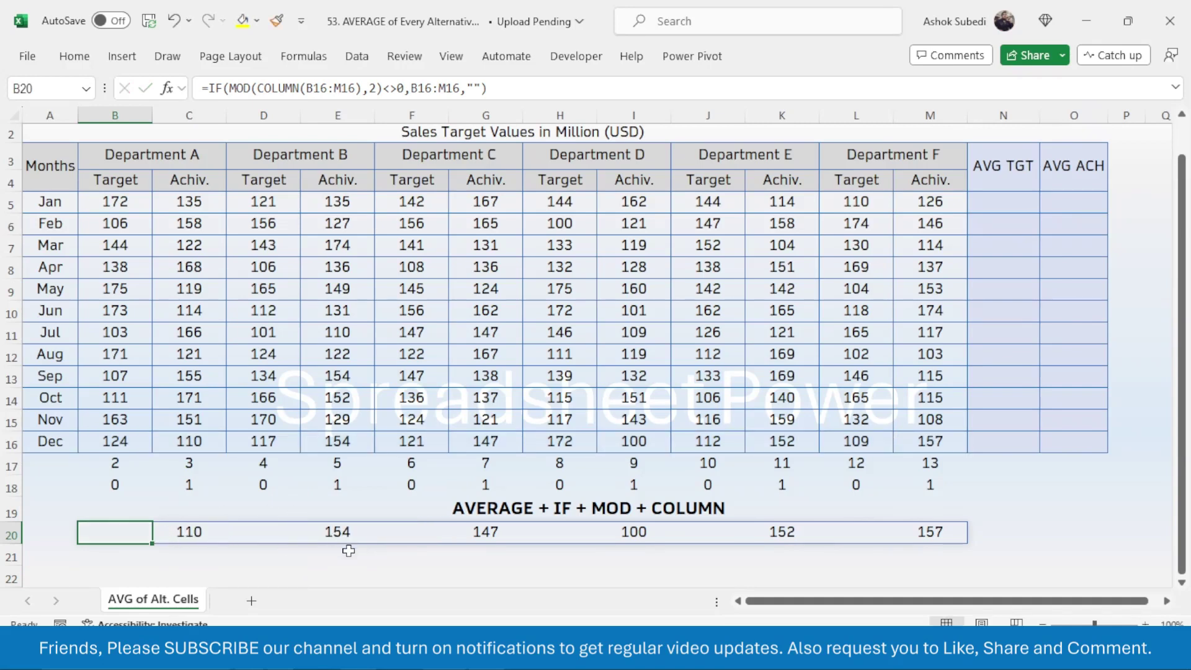
double_click(123, 526)
key("BackSpace")
key("BackSpace")
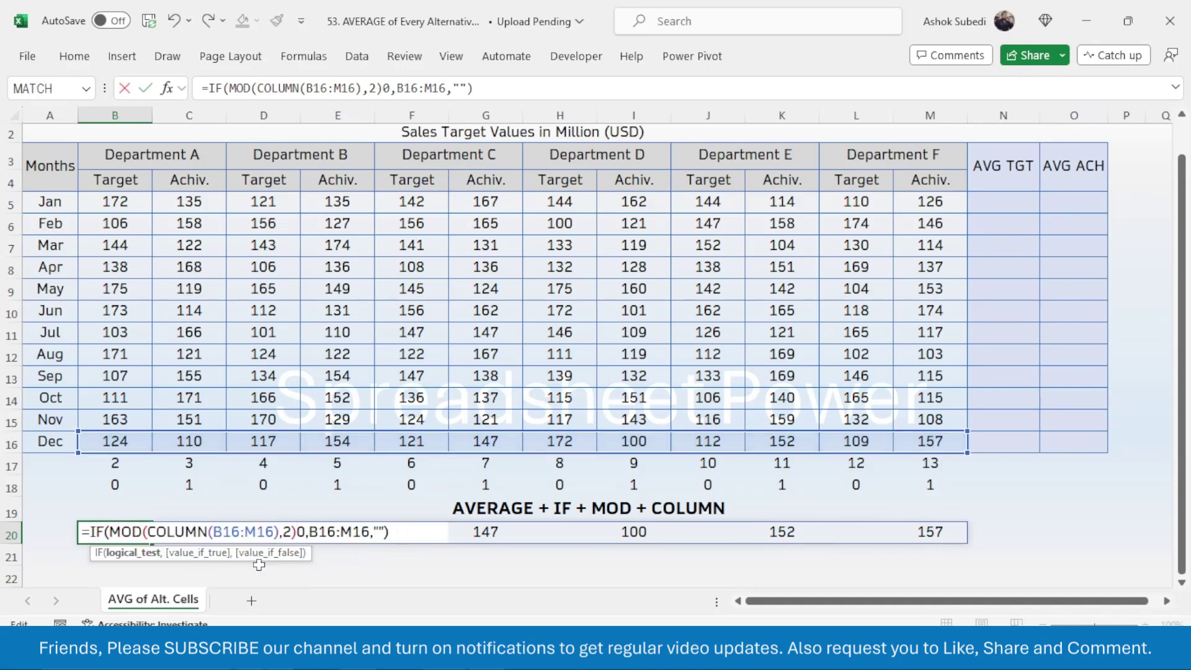
type("=")
key("Return")
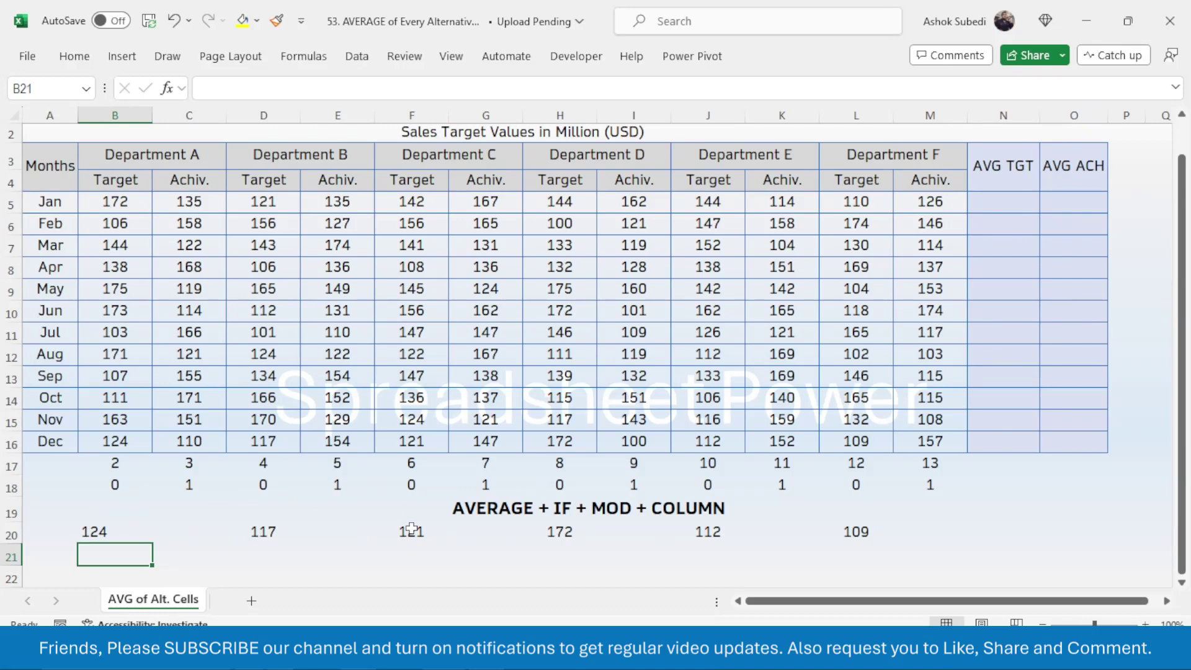
- Wrap the B20 formula in AVERAGE so it reads =AVERAGE(IF(MOD(COLUMN(B16:M16),2)=0,B16:M16,""))
left_click(98, 530)
double_click(94, 531)
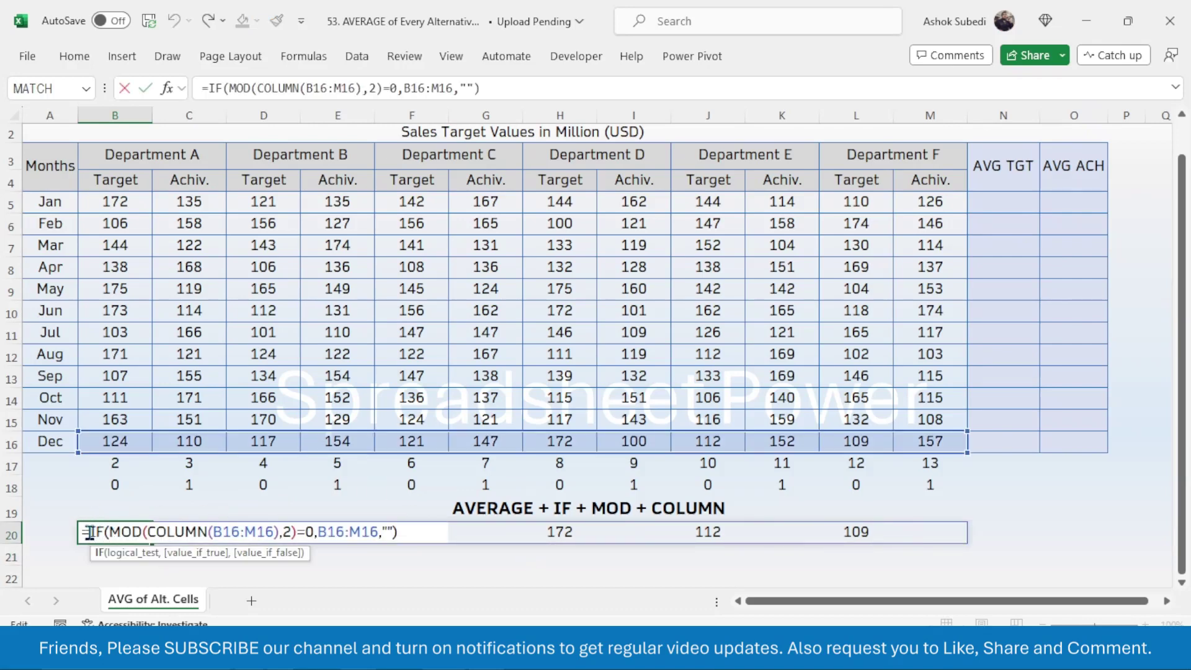
left_click(90, 532)
type("AVERA")
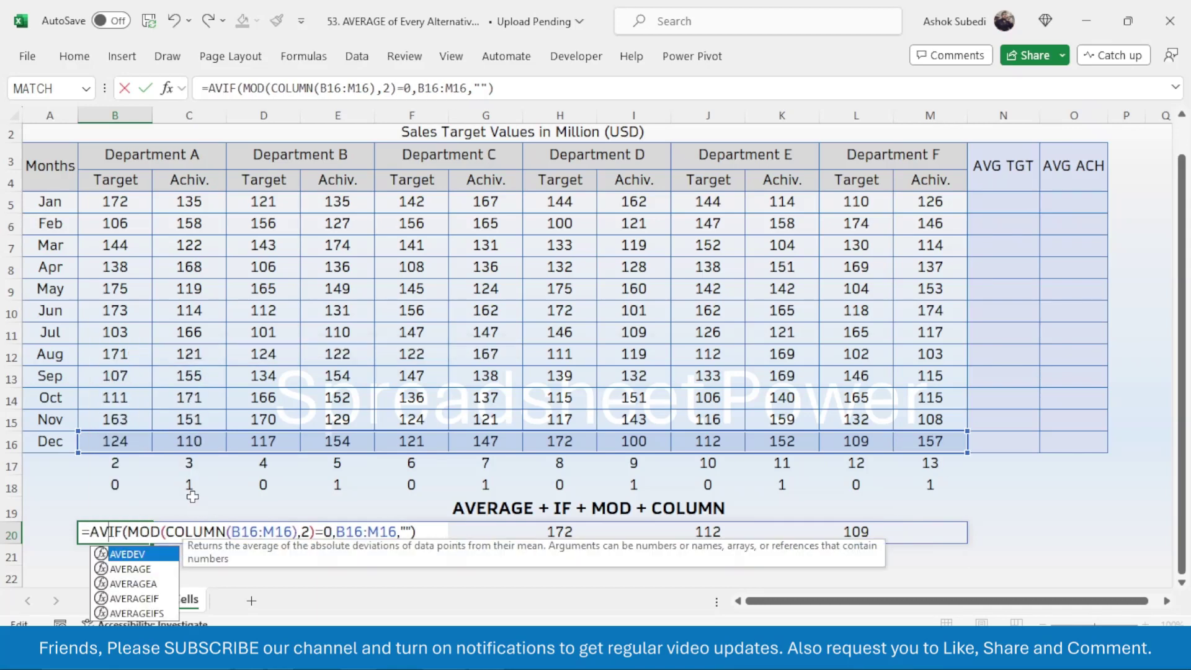
type("GE(")
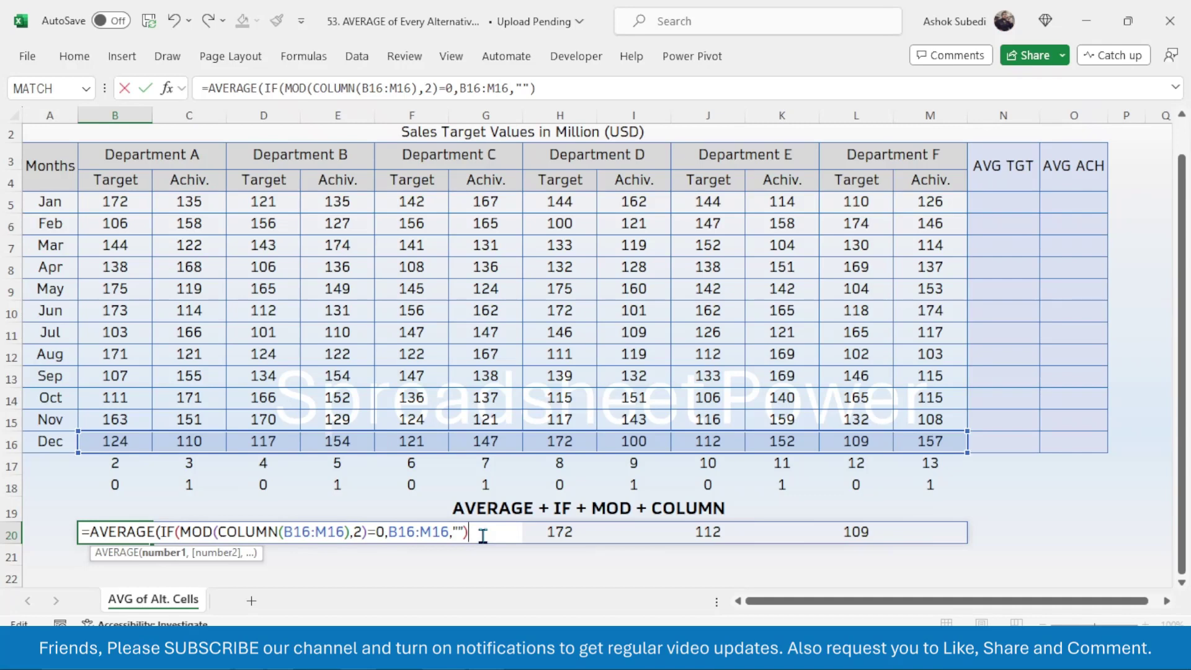
type(")")
key("Return")
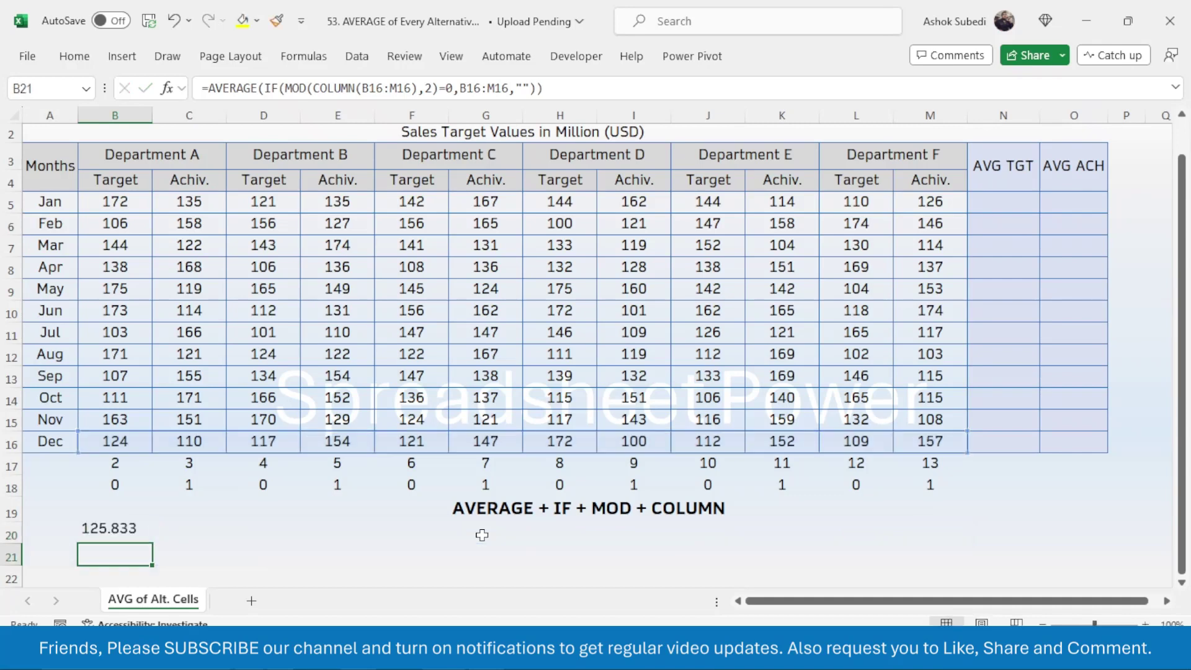
left_click(124, 533)
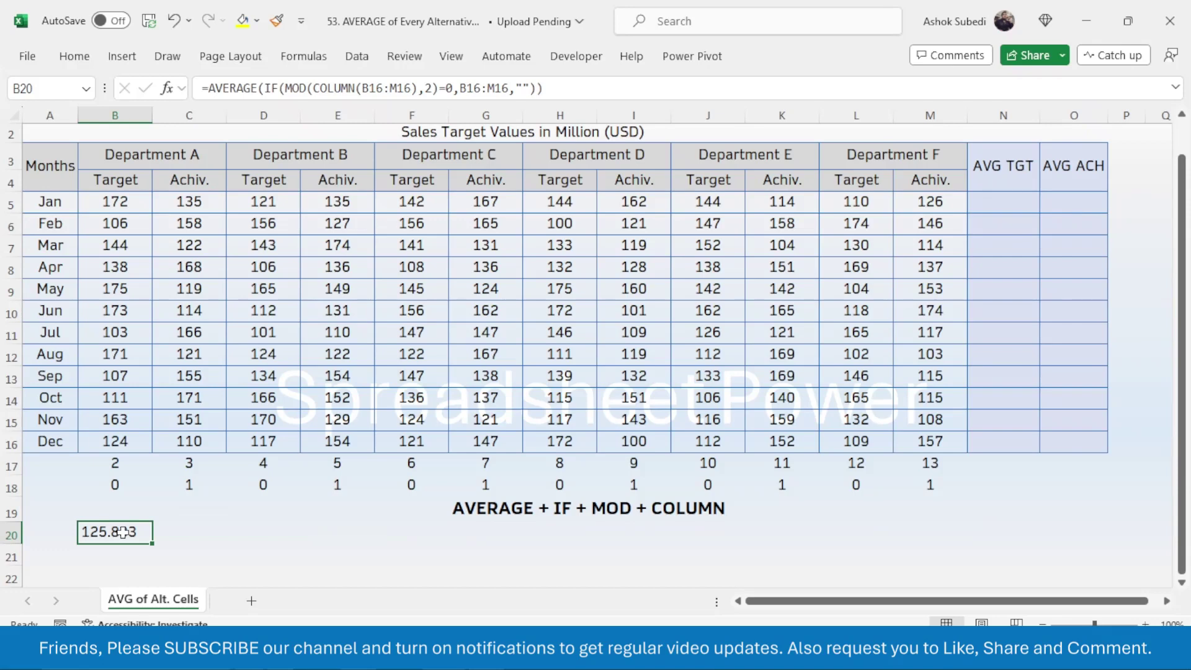
left_click(230, 532)
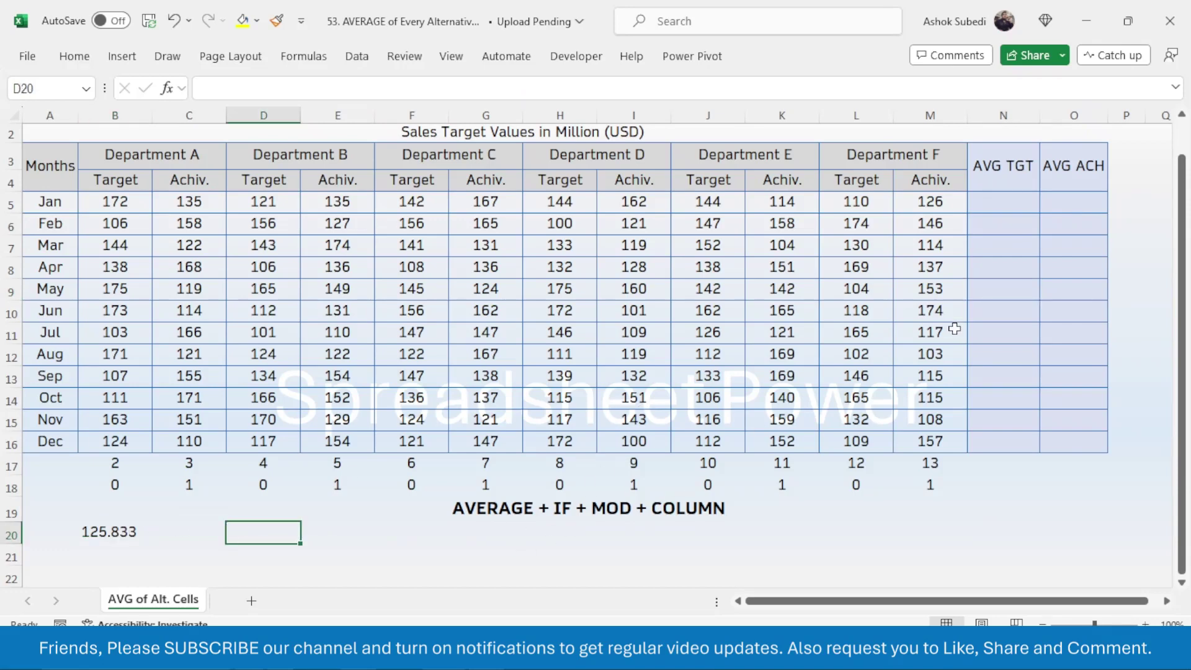
- With N5:O5 selected, begin the January average formula as =AVERAGE(IF(MOD(COLUMN(B5:M5),2)
left_click_drag(1002, 200, 1060, 203)
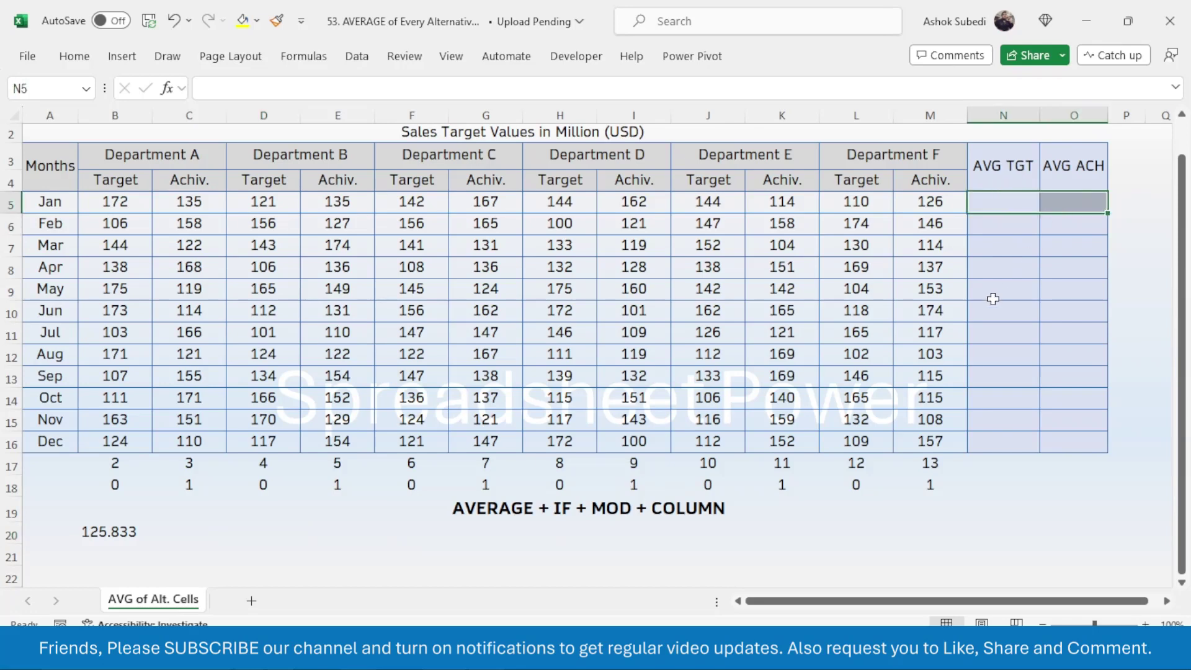
type("=A")
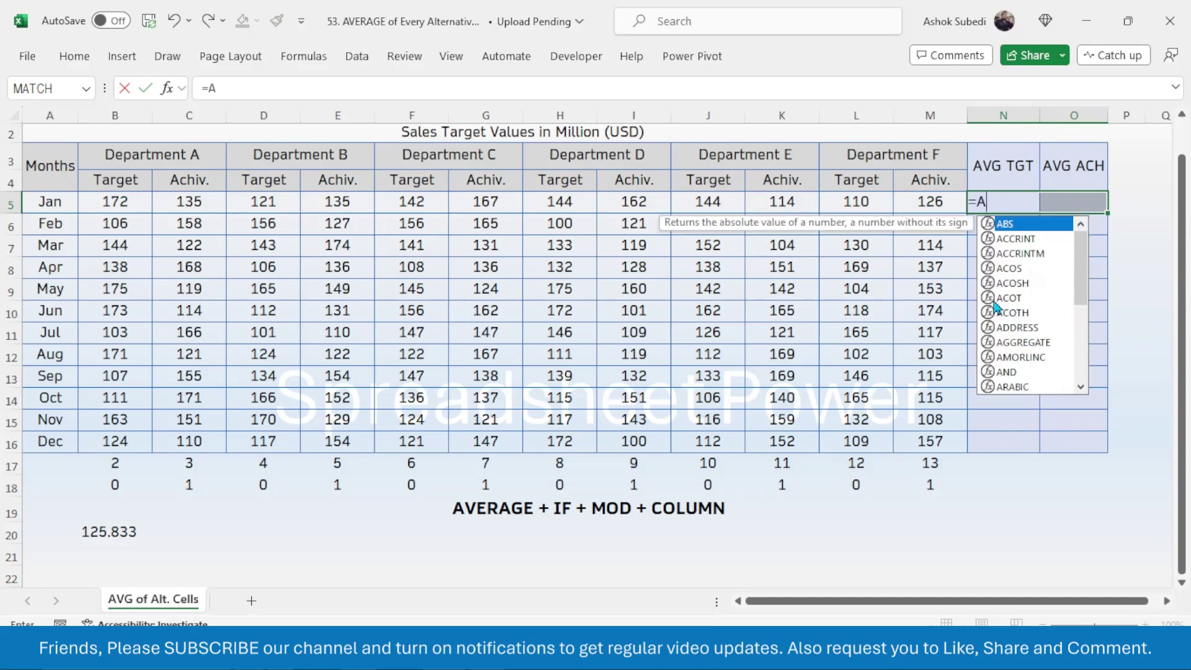
type("VERAGE")
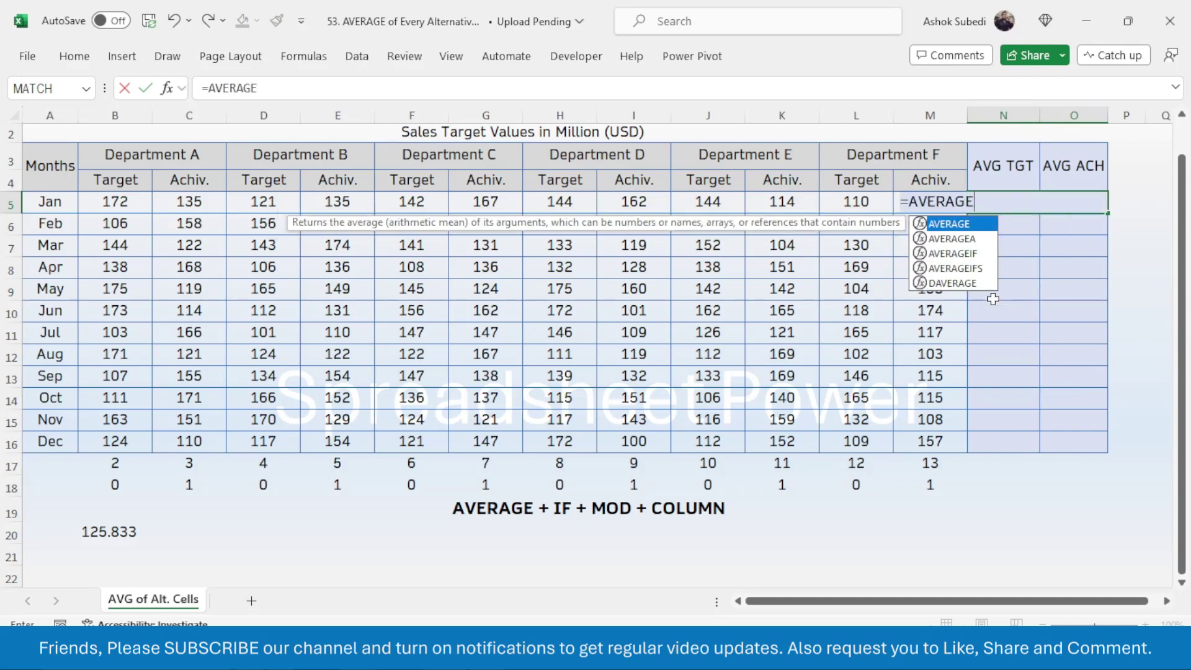
type("(IF")
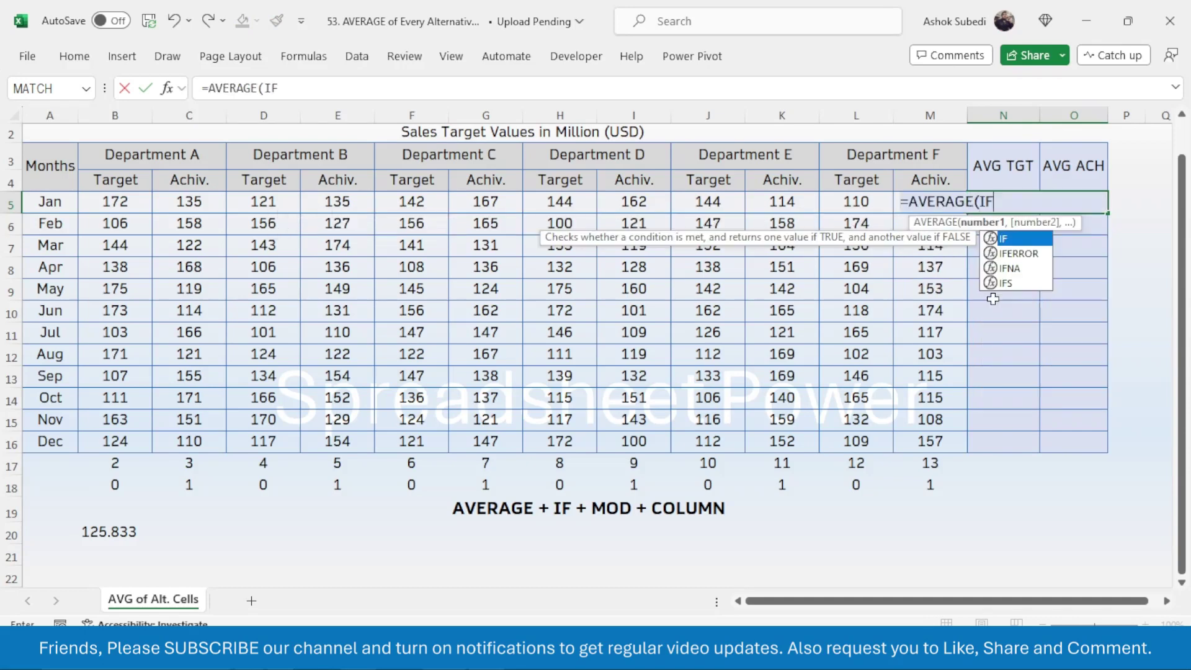
type("(")
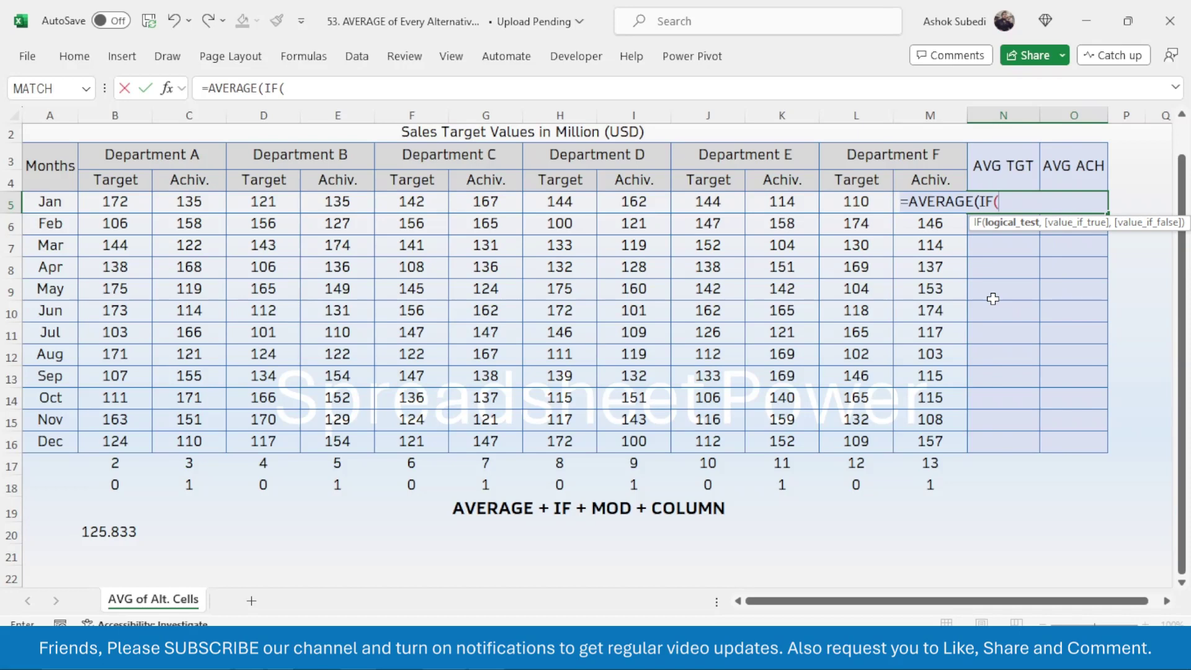
type("MOD")
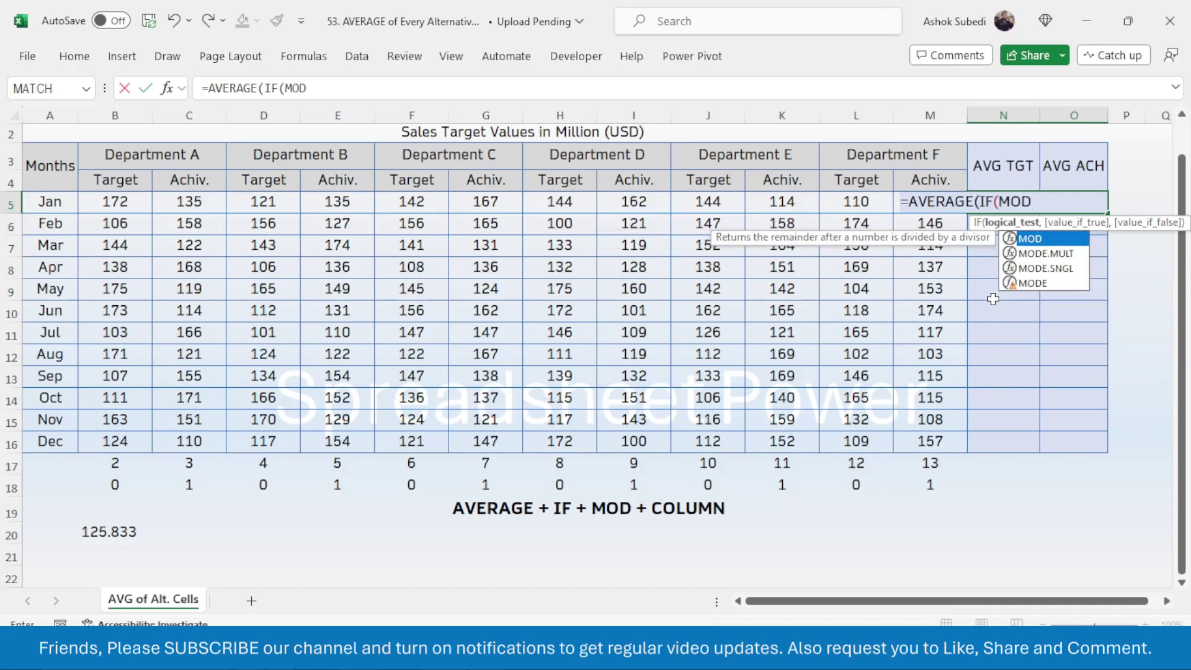
type("(")
type("COL")
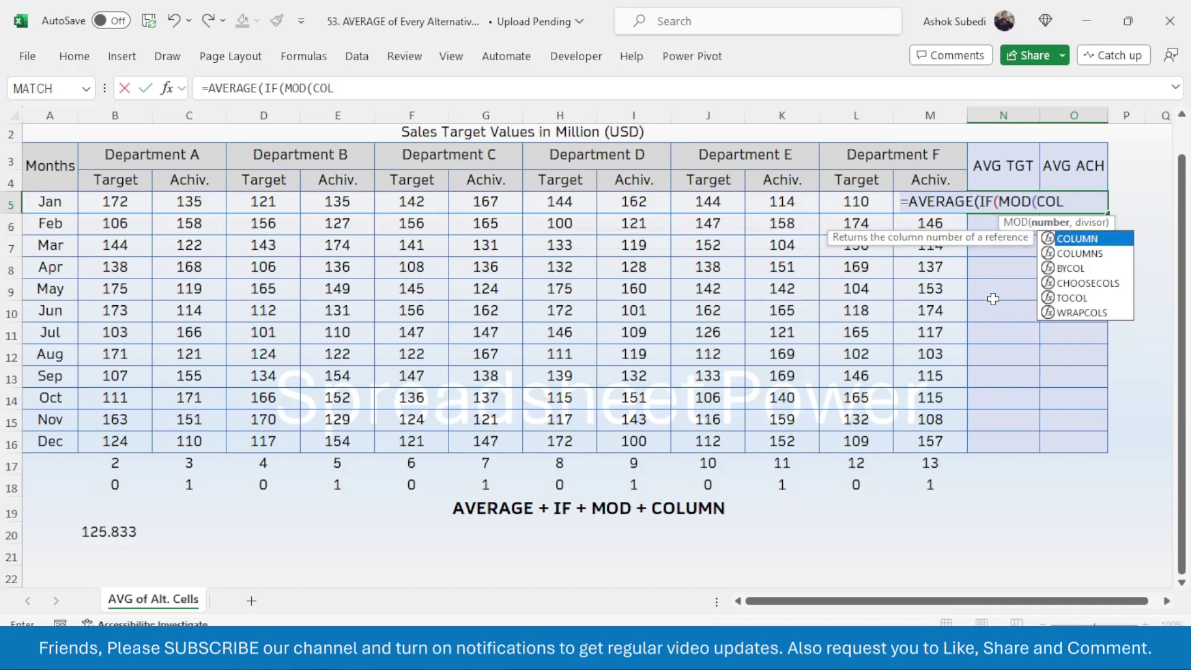
type("UMN(")
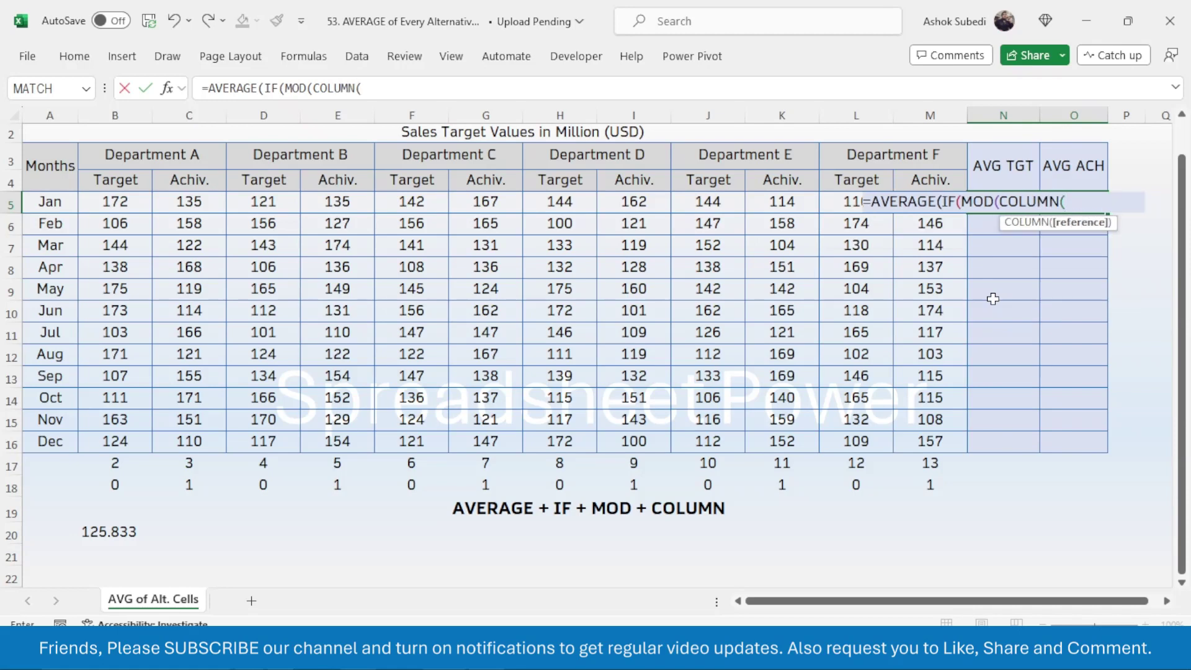
left_click_drag(127, 199, 907, 199)
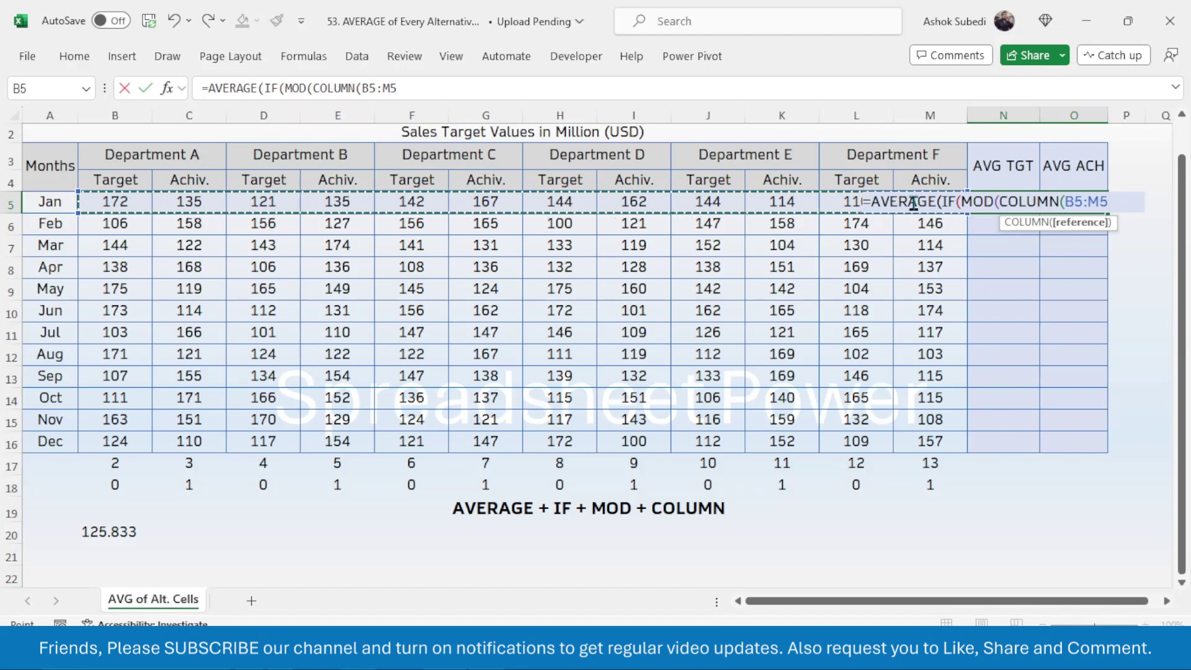
type(")")
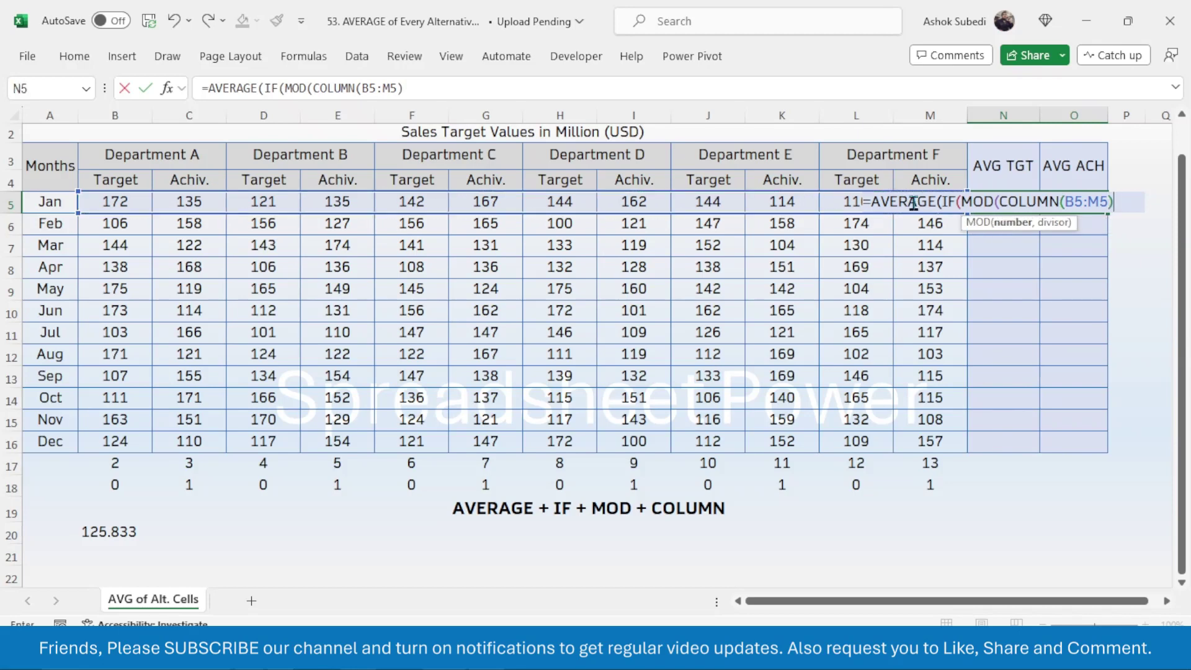
type(",2)")
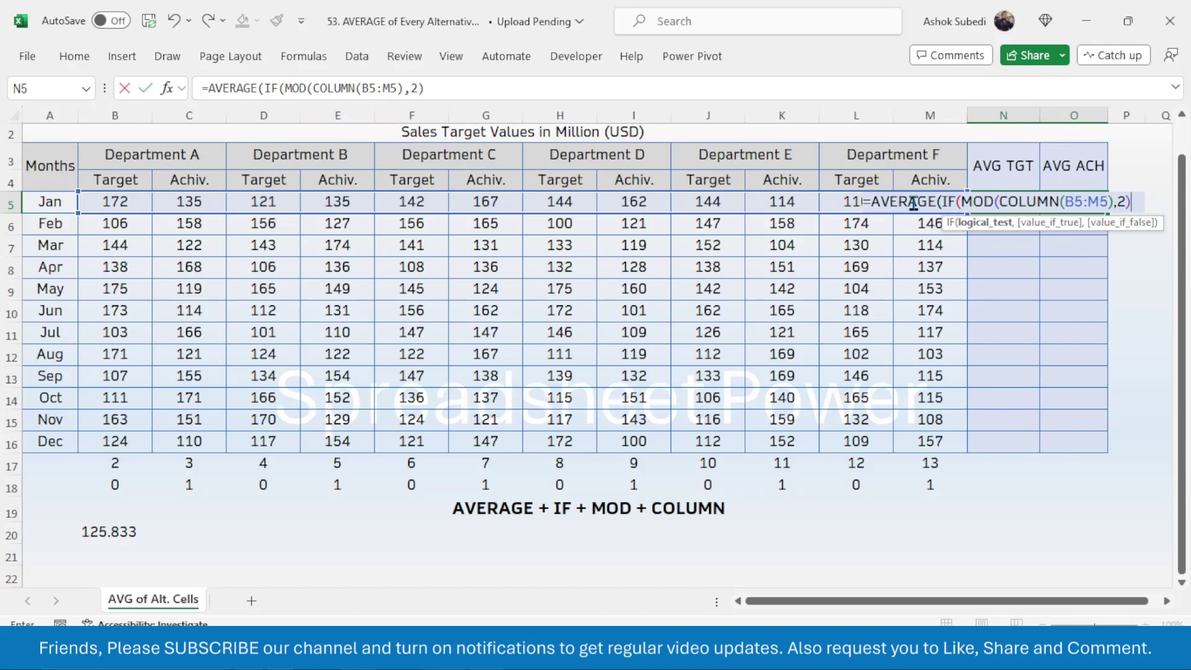
- Complete the formula with =0,B5:M5,"")) and enter it into both N5 and O5 at once, checking N5
type("=0")
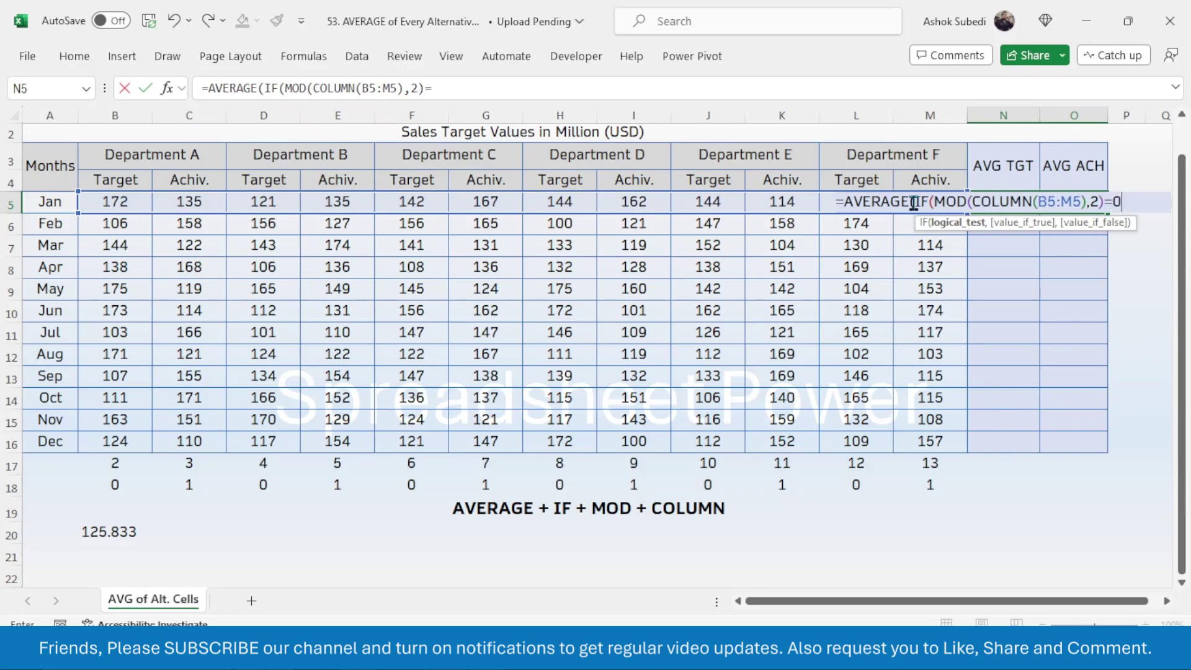
type(",")
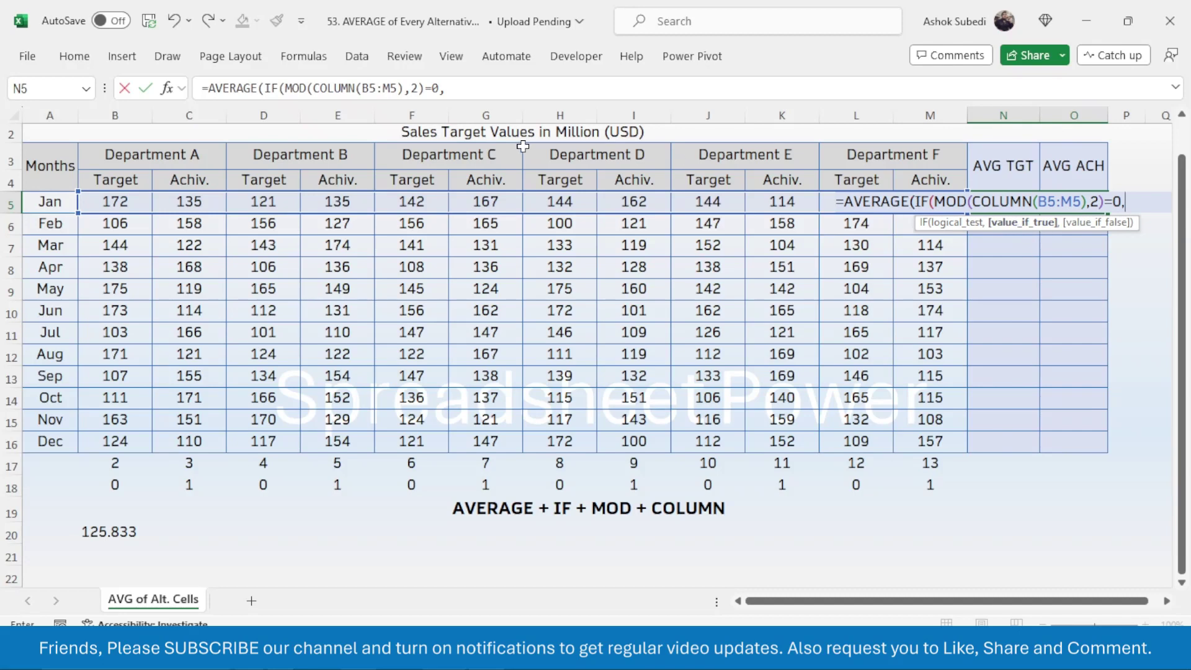
left_click_drag(111, 199, 927, 204)
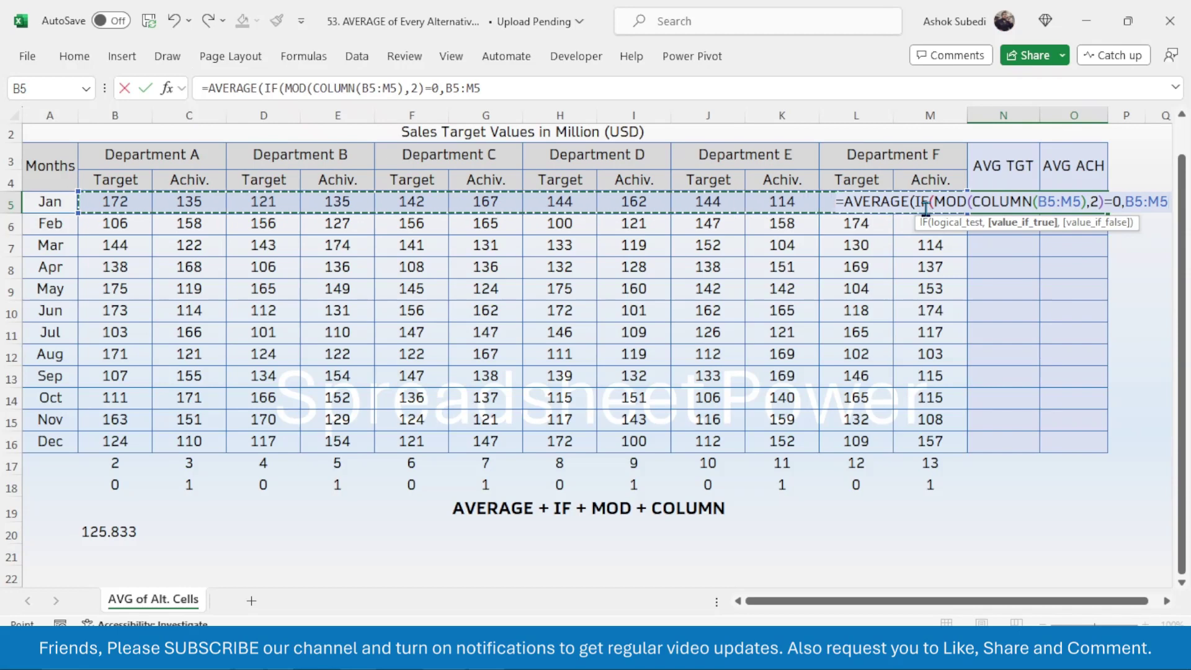
type(",")
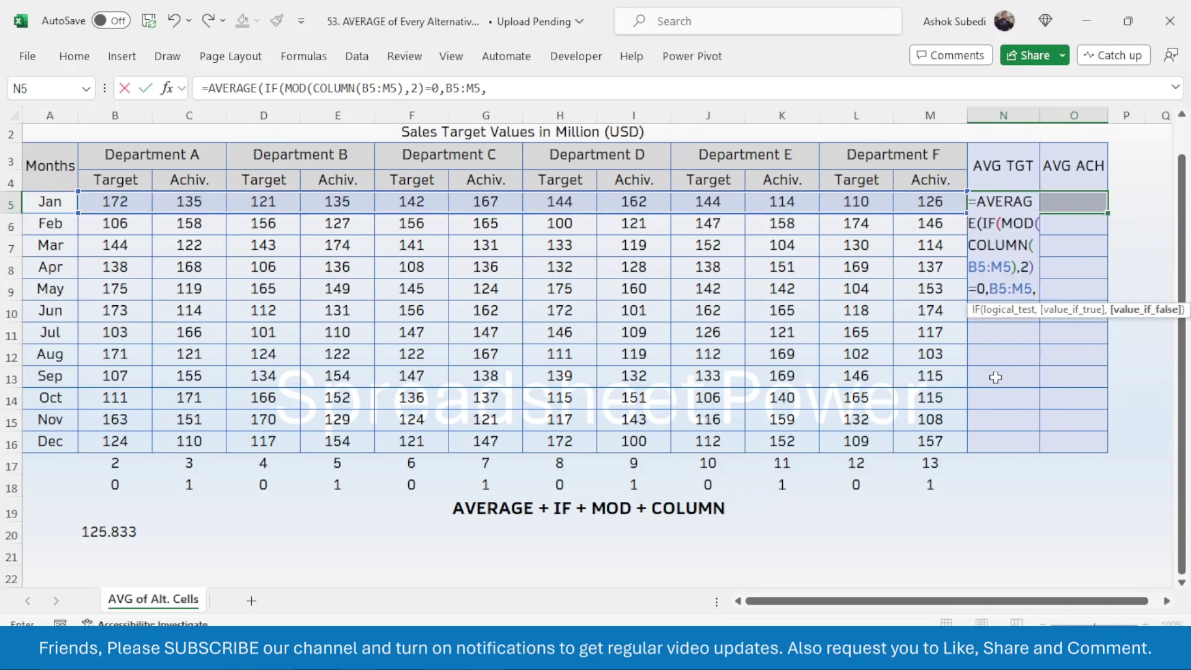
type("\"\"")
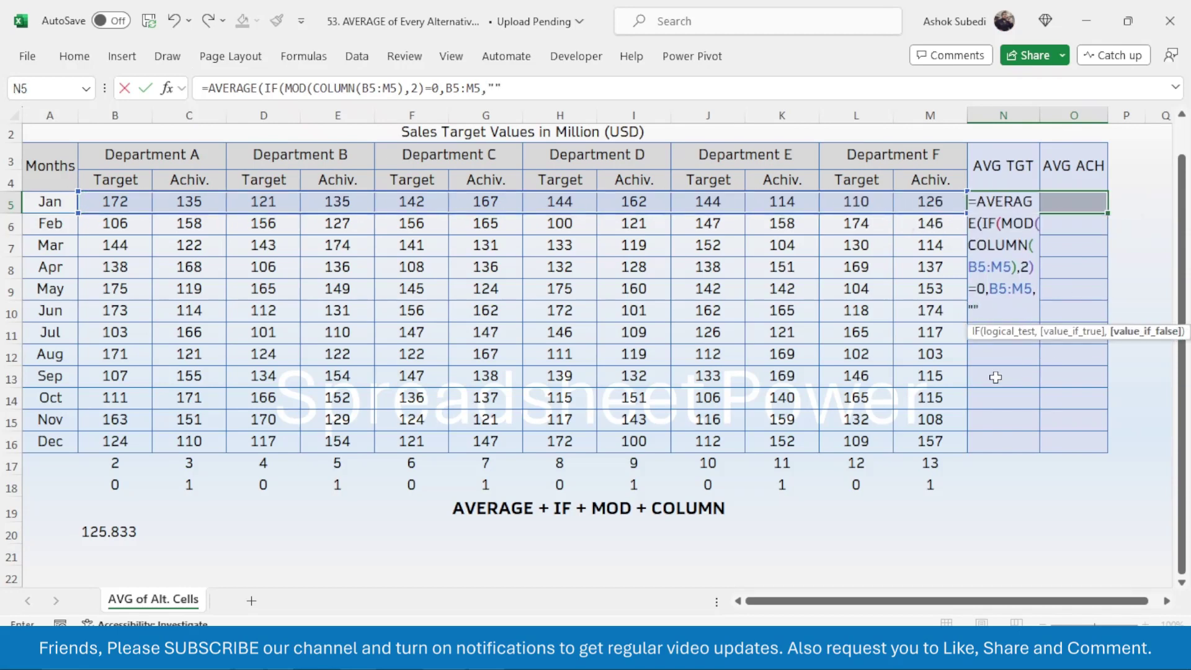
type("\")")
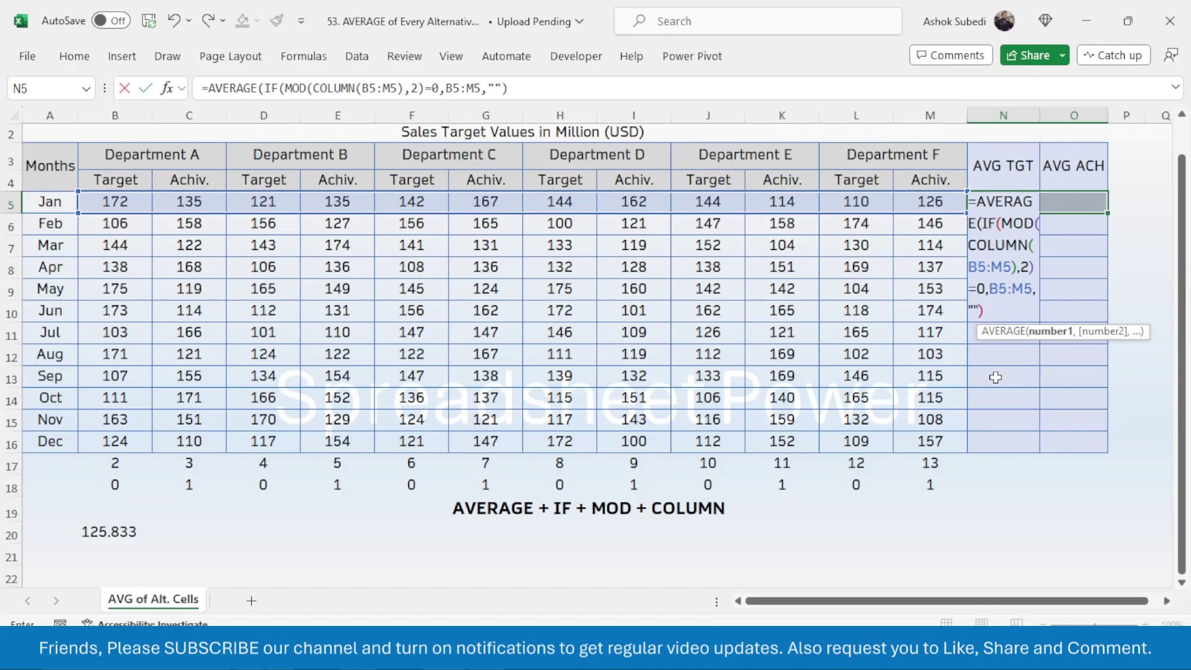
type(")")
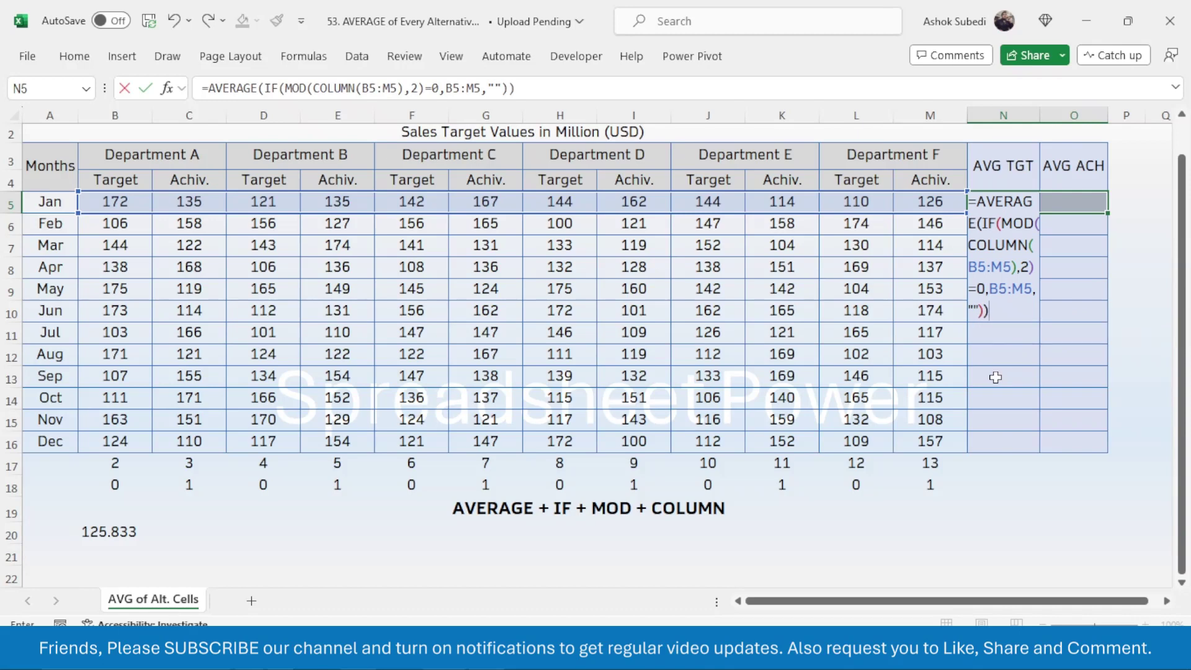
key("ctrl+Return")
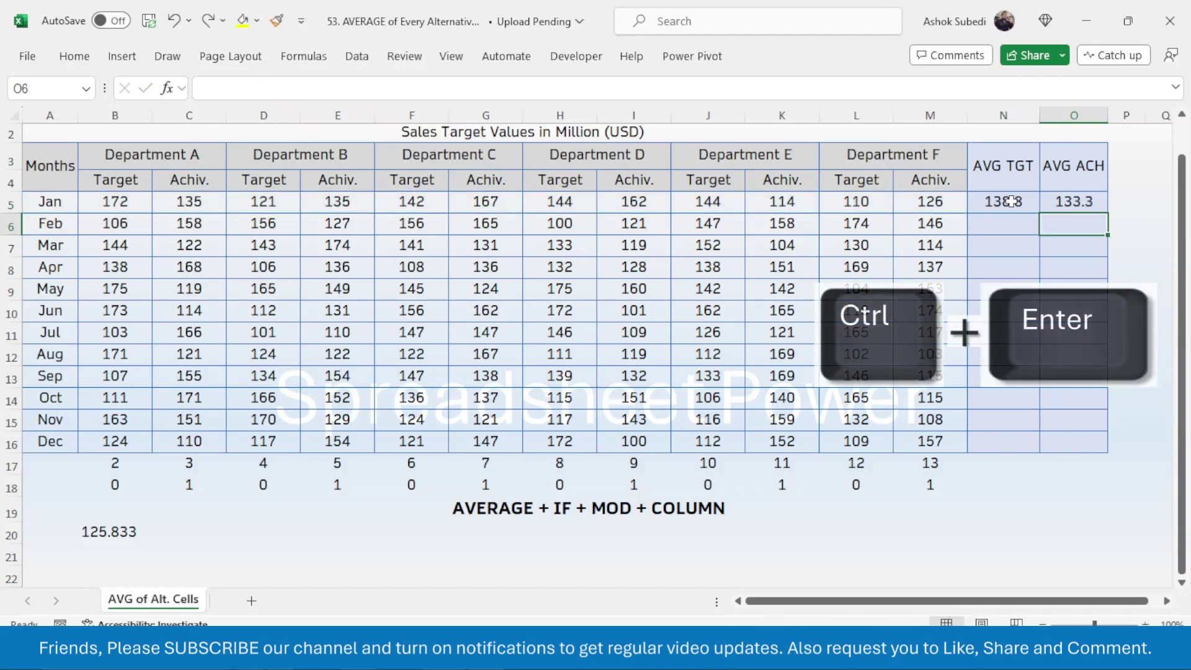
left_click(1011, 201)
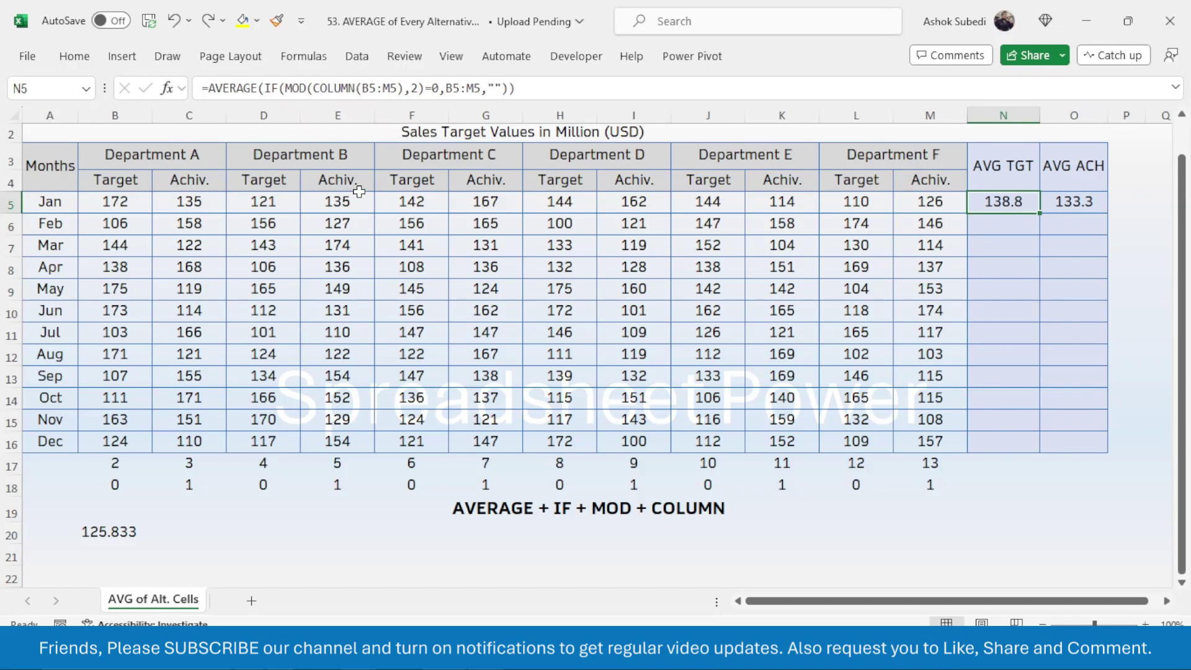
- Change the comparison in the logical test of the O5 formula to <>0 so it averages the January achievement values
double_click(1090, 202)
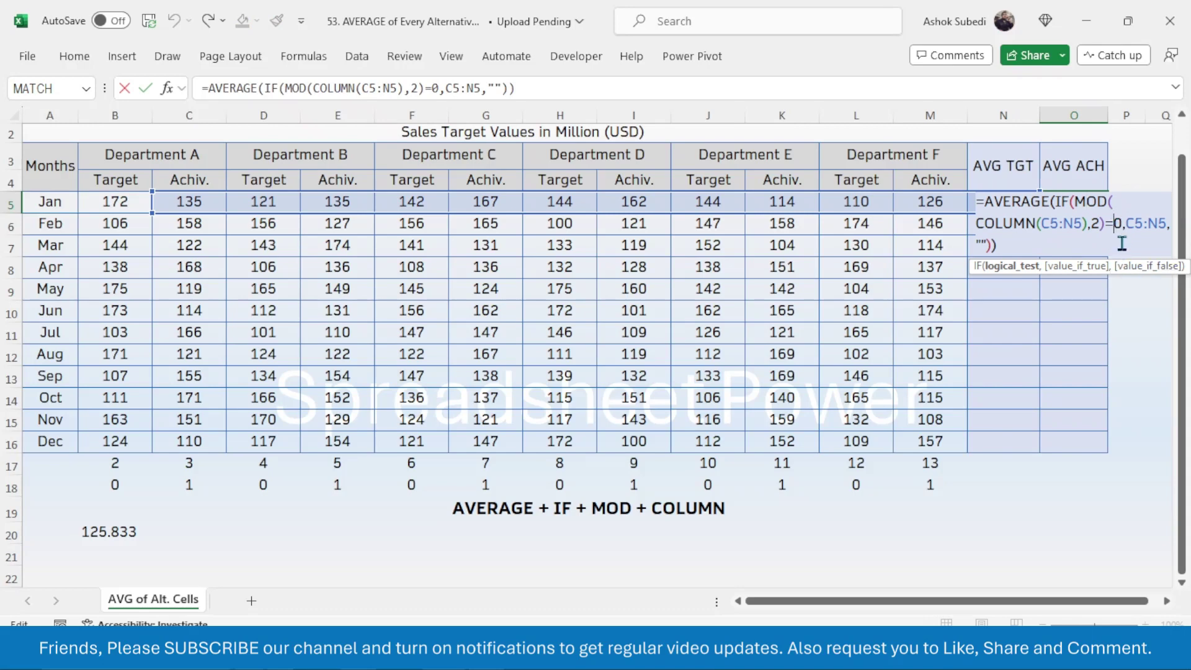
key("BackSpace")
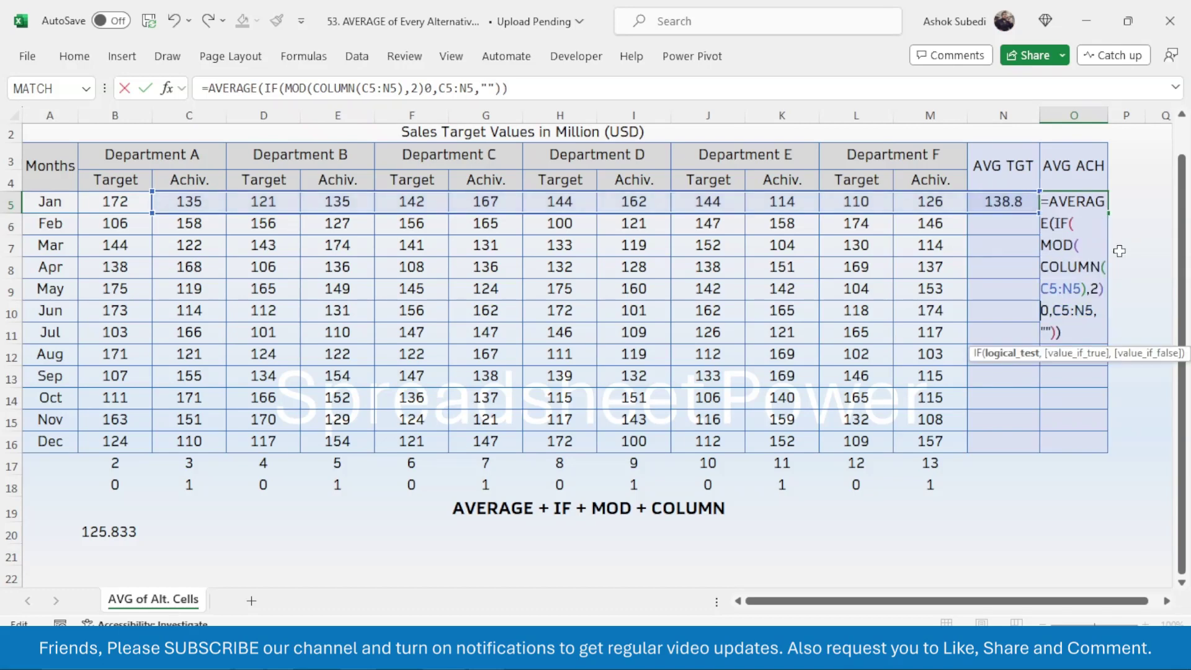
type("<>")
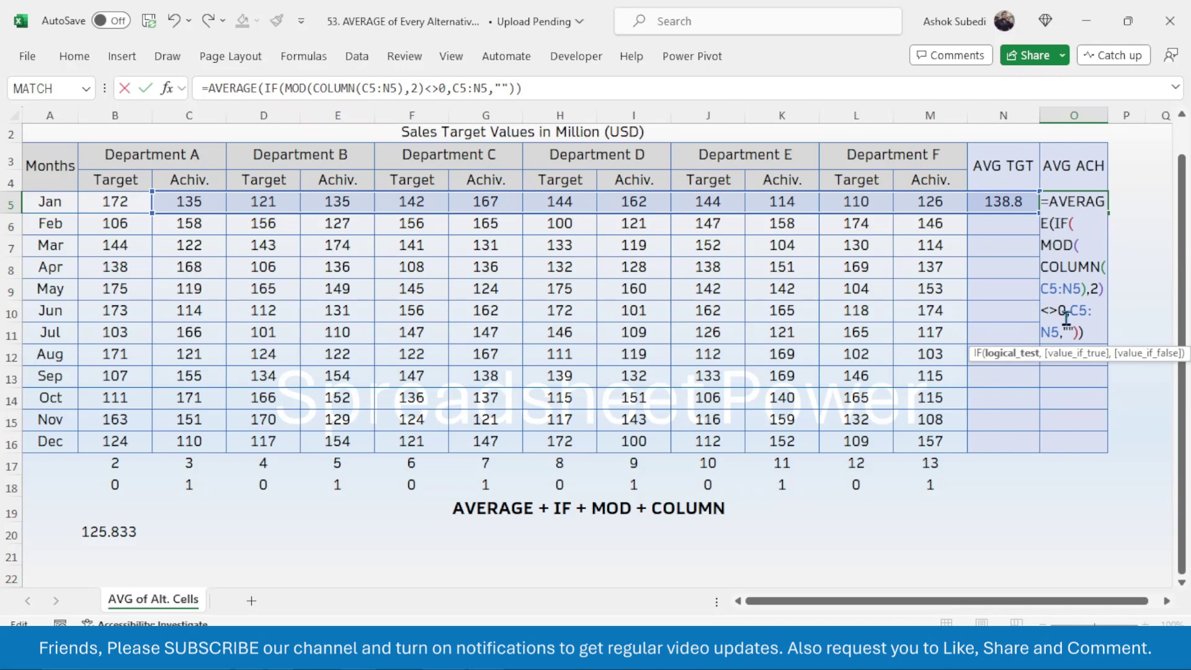
key("Return")
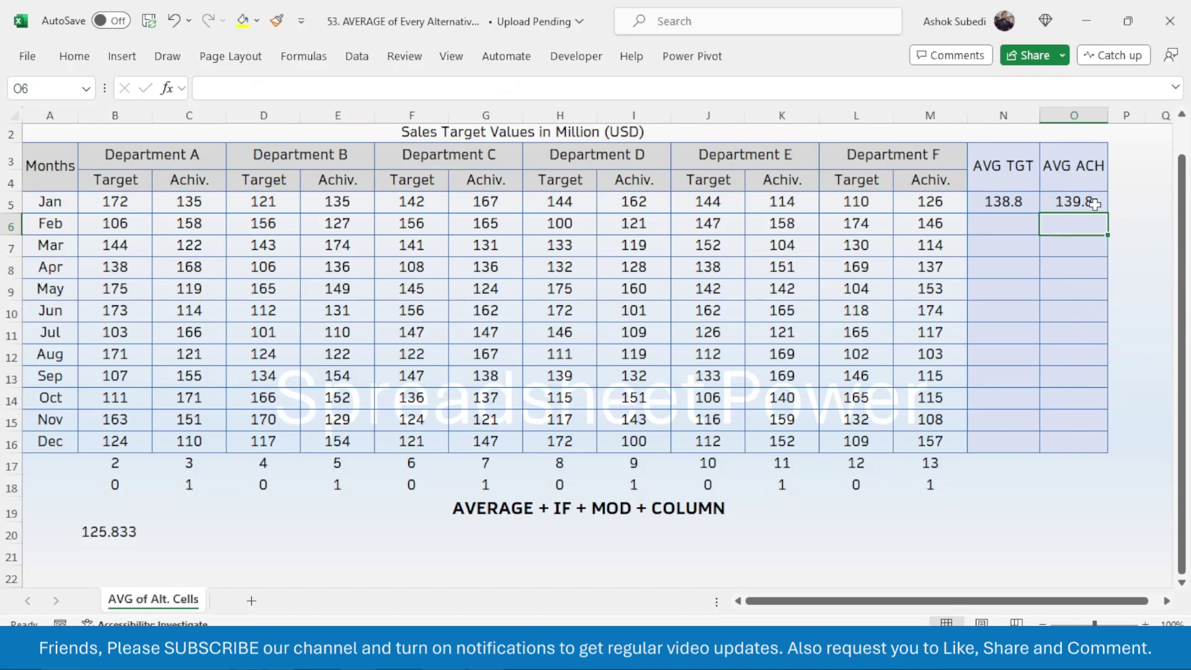
- Fill the N5:O5 formulas down to the December row and inspect the copied formula in N14
left_click_drag(1010, 202, 1103, 212)
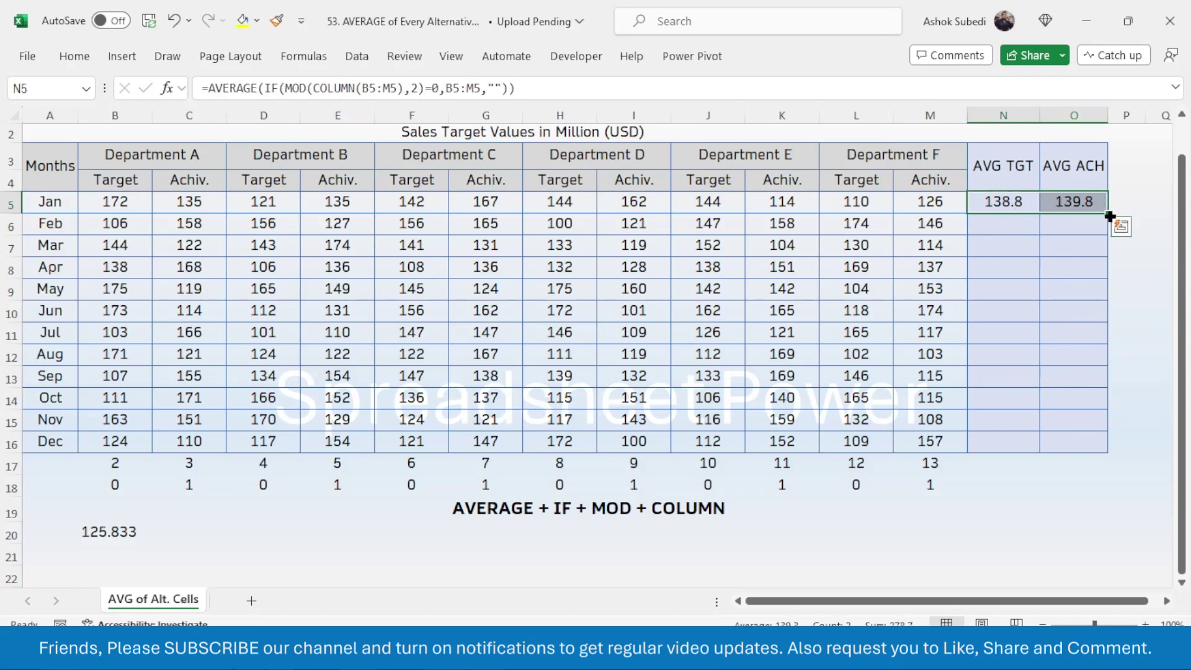
left_click_drag(1109, 215, 1078, 444)
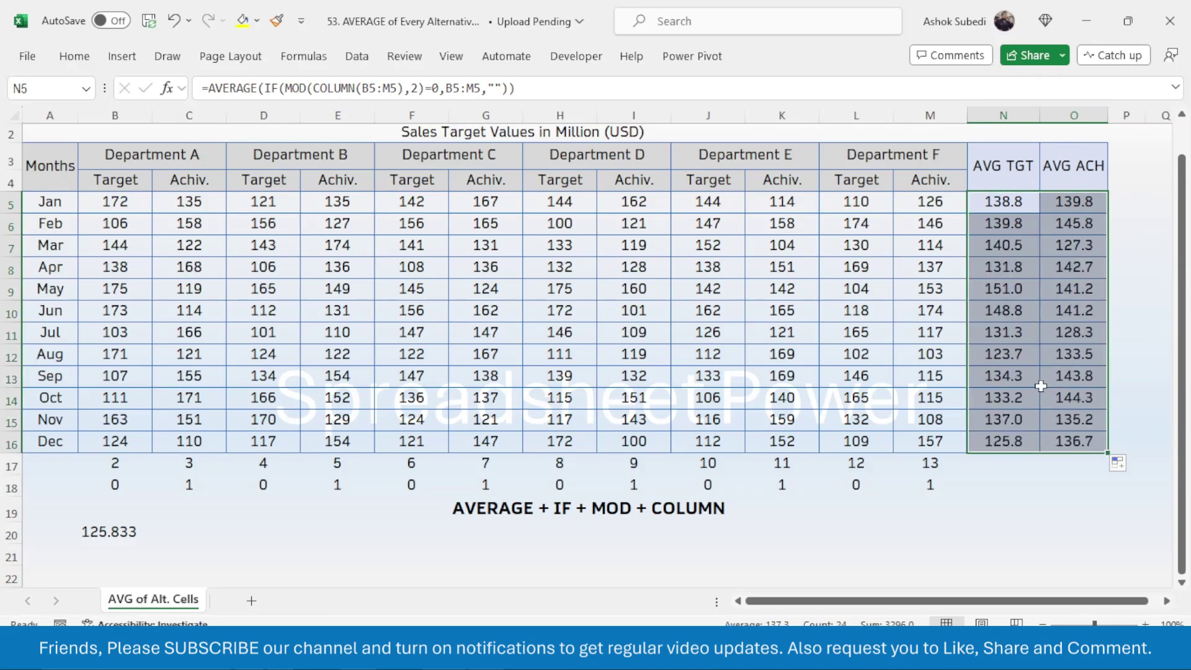
left_click(993, 401)
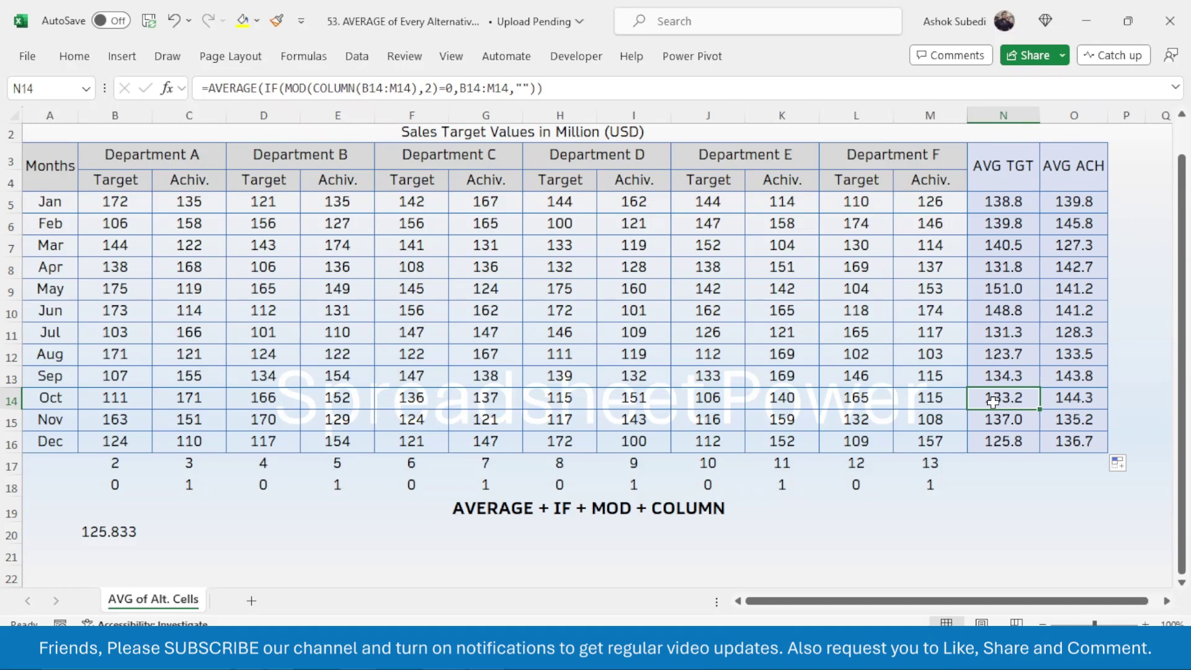
left_click(994, 500)
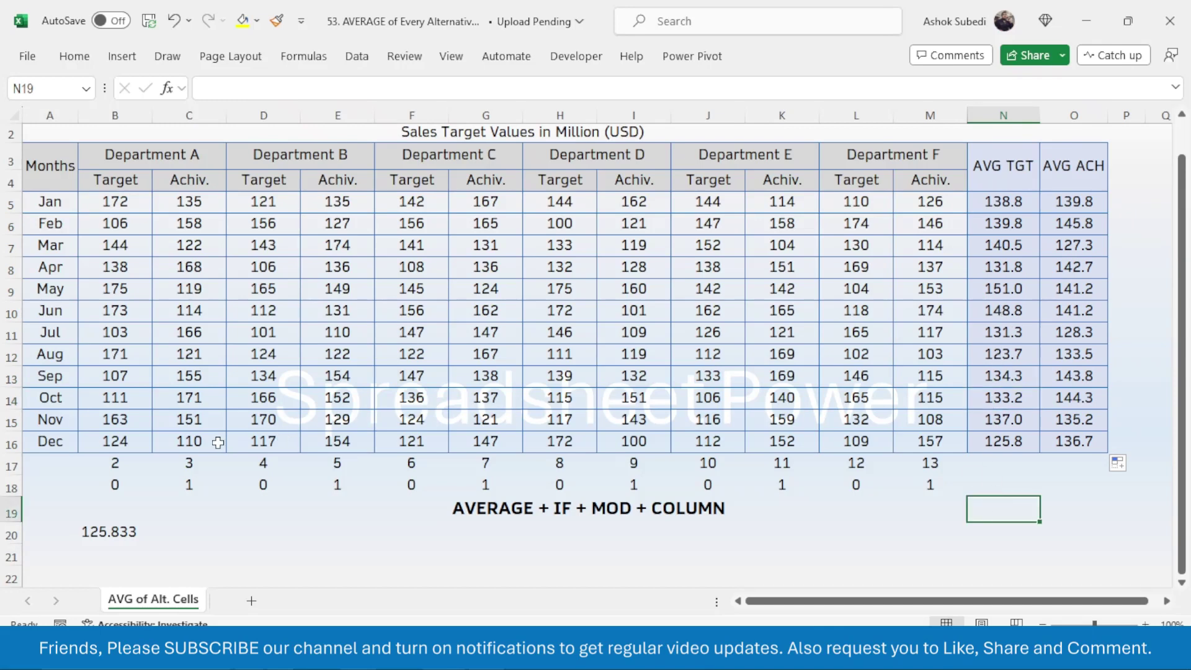
- Select the January achievement cells C5, E5, G5, I5, K5 and M5 together to compare their average with O5
left_click(199, 441)
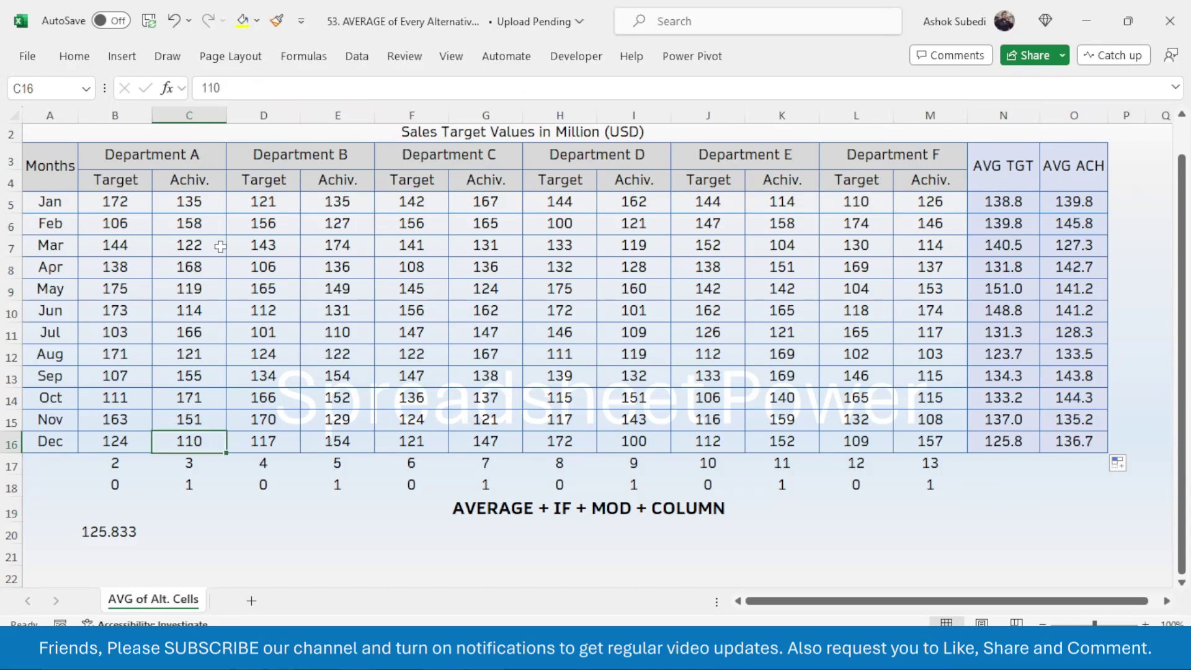
left_click(193, 202)
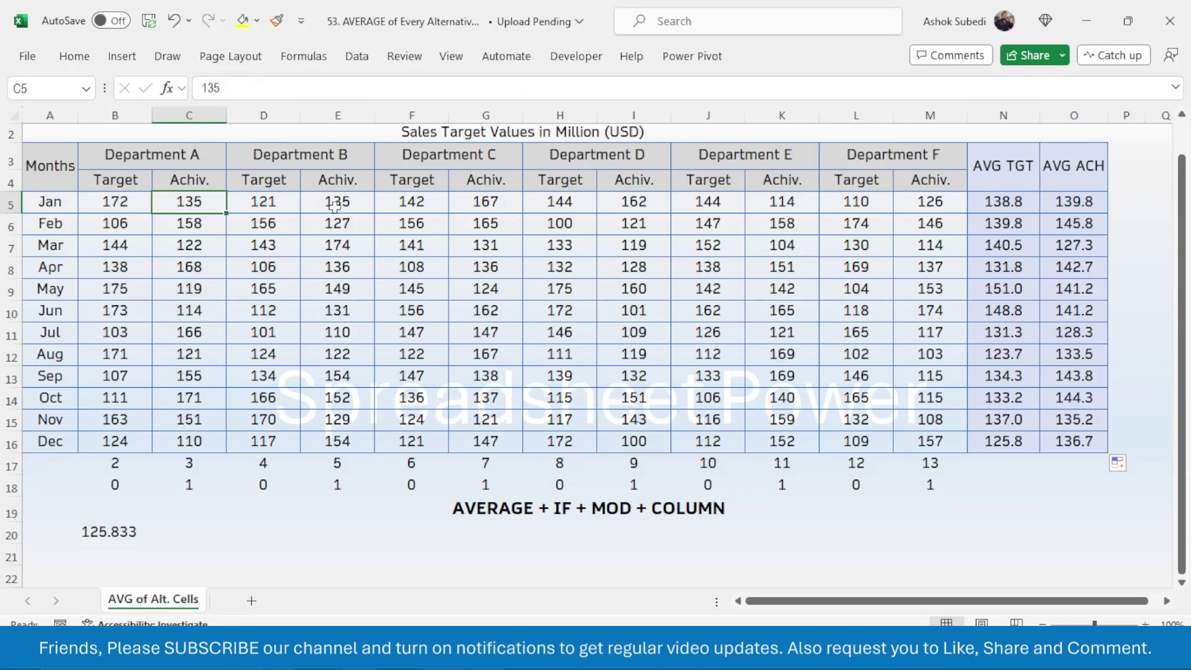
left_click(337, 203, "ctrl")
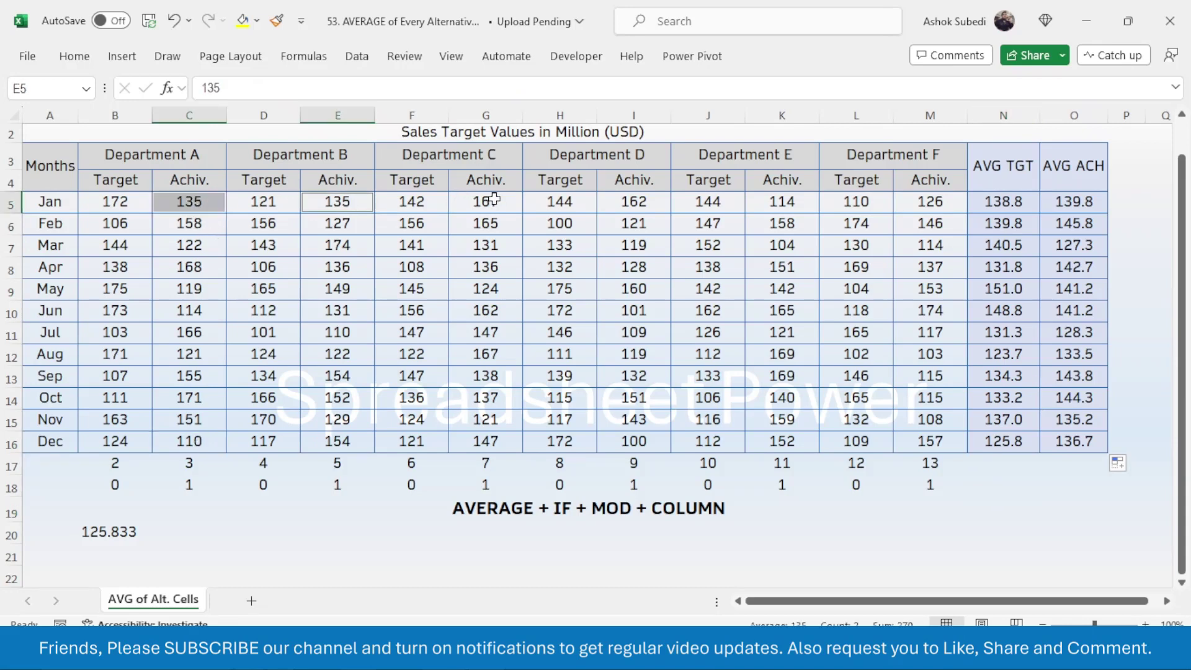
left_click(491, 200, "ctrl")
left_click(639, 197, "ctrl")
left_click(776, 196, "ctrl")
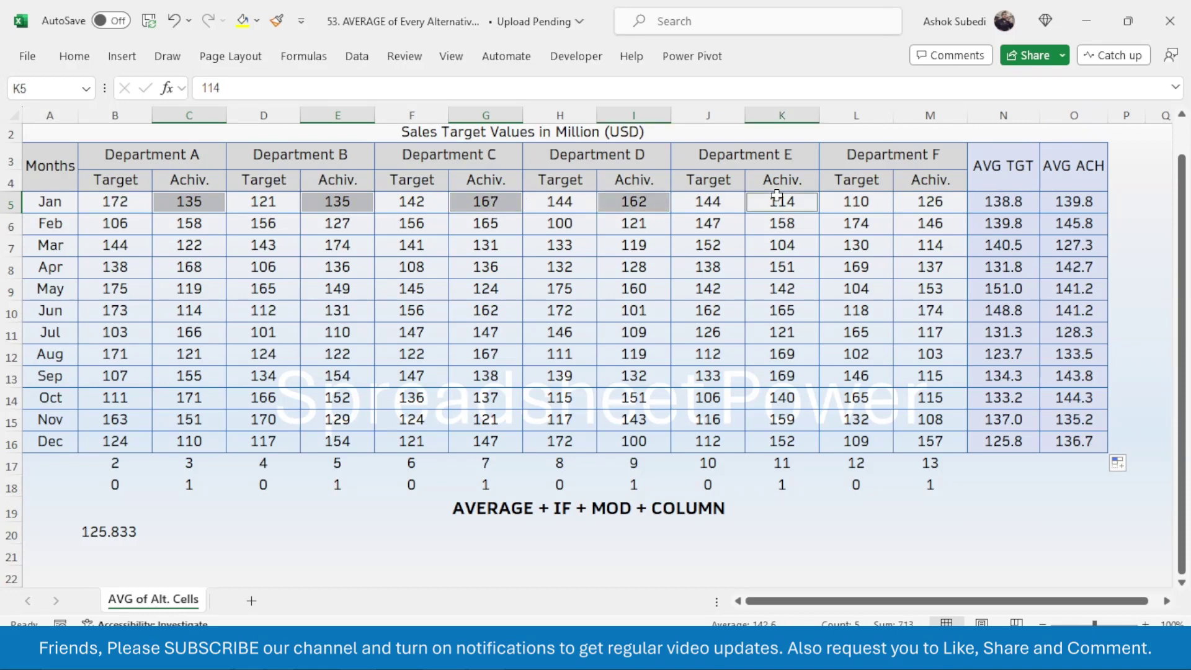
left_click(935, 204, "ctrl")
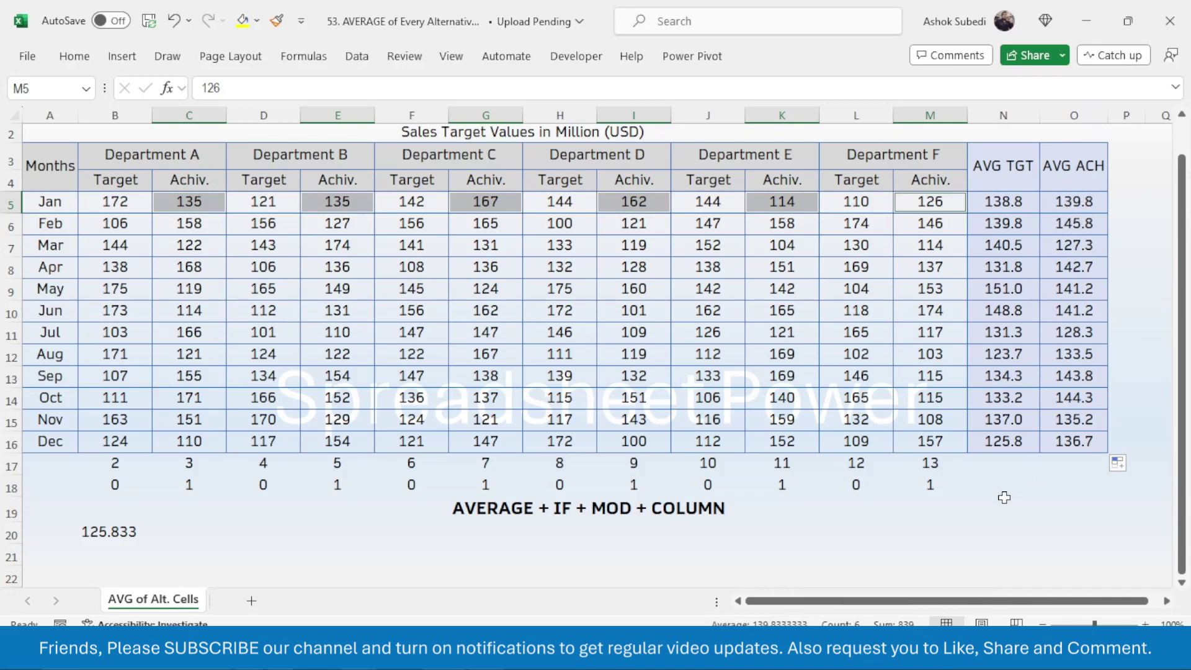
left_click(1005, 501)
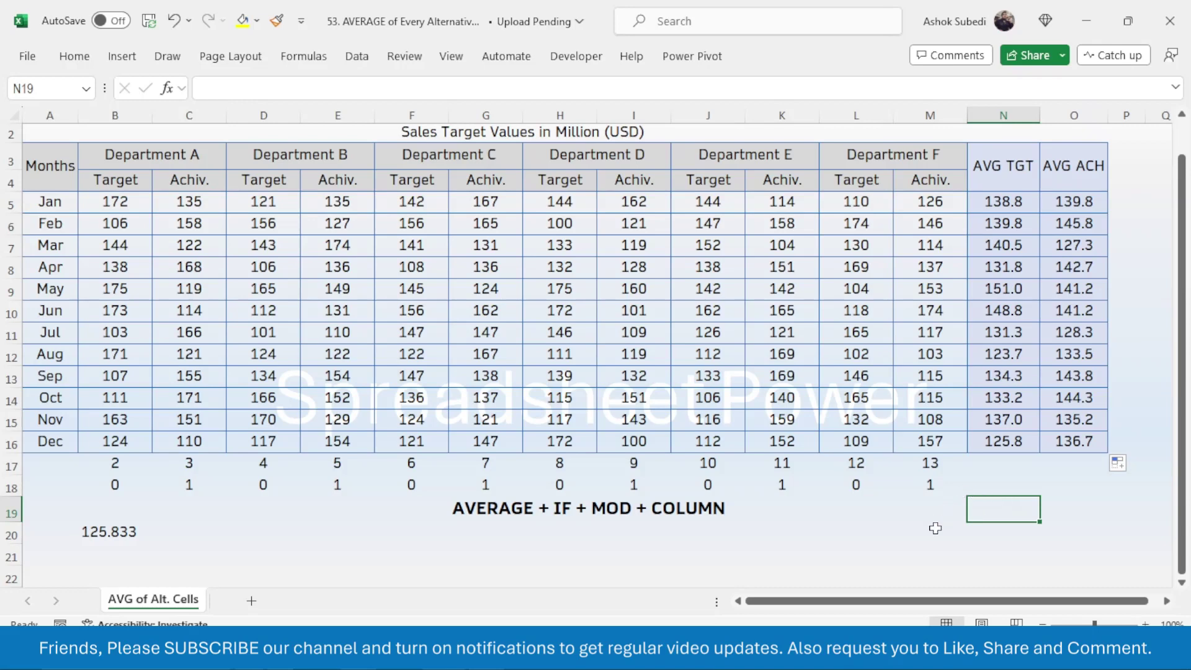
left_click_drag(1182, 248, 1182, 195)
left_click(1007, 132)
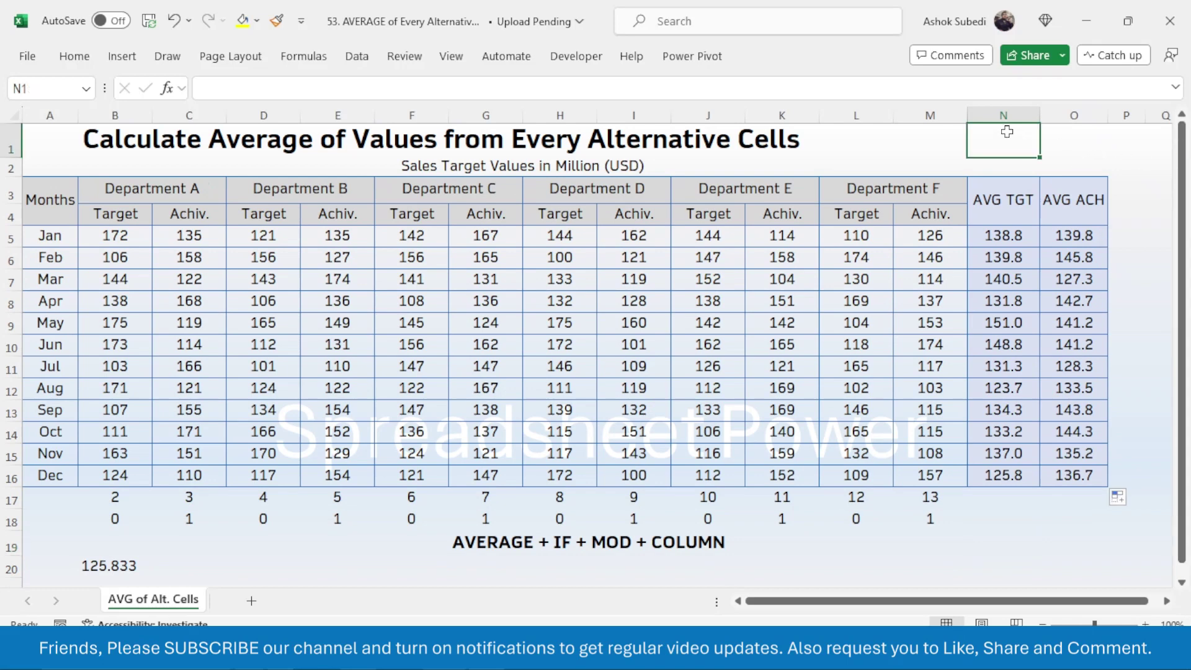